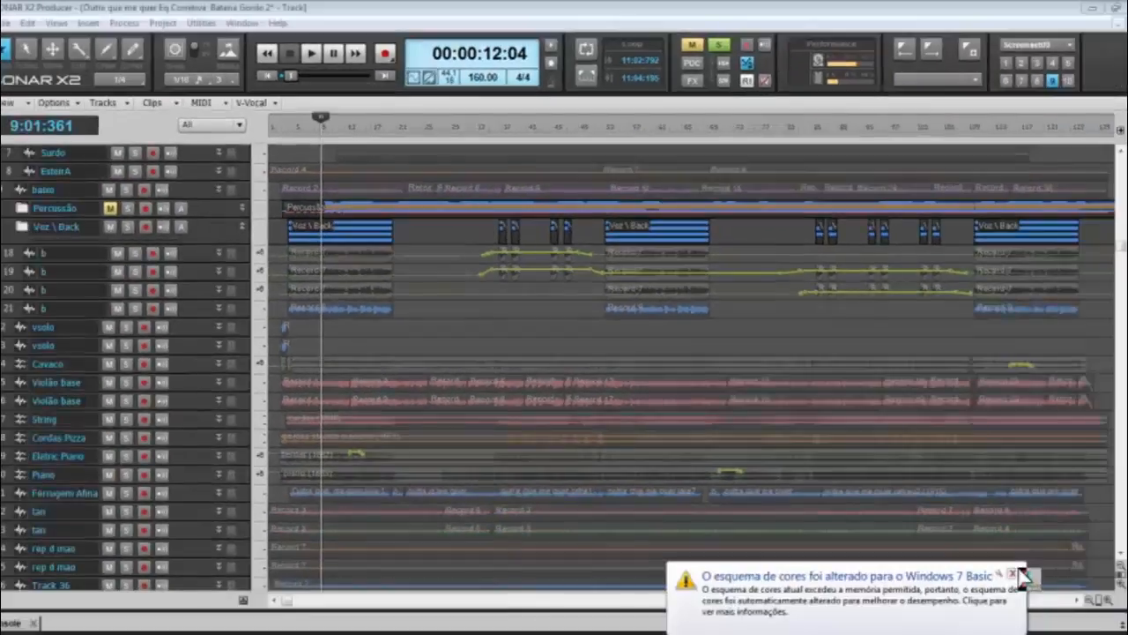
# - Dismiss the Windows colour scheme notification, enlarge Track 38 and widen the track controls to expose its effects bin
pyautogui.click(1018, 569)
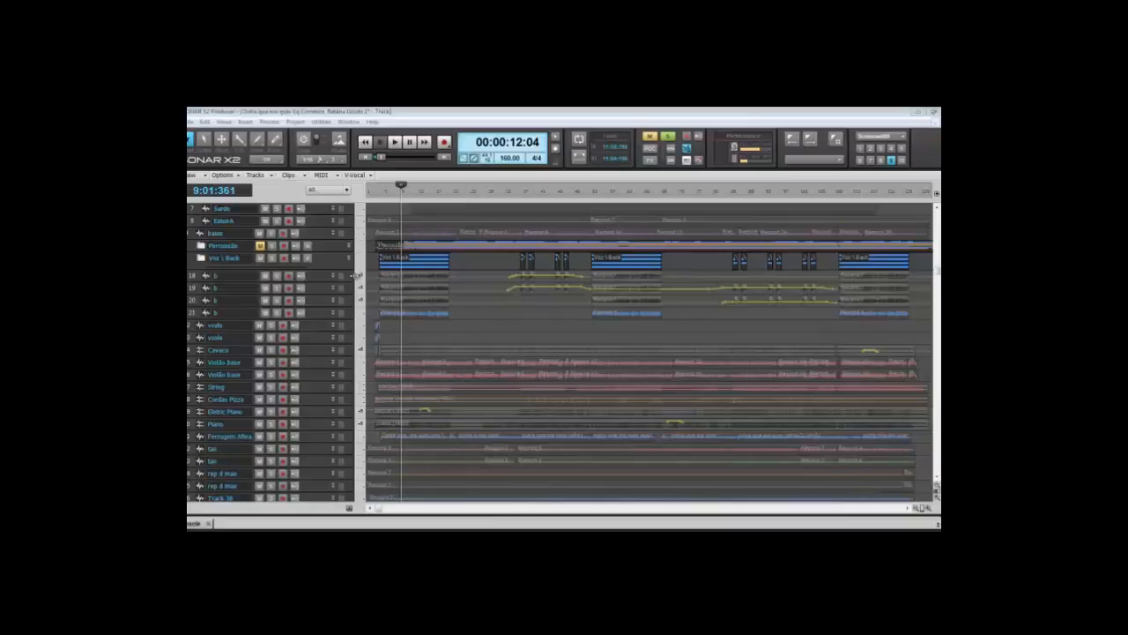
pyautogui.click(304, 304)
pyautogui.scroll(-4, 313, 308)
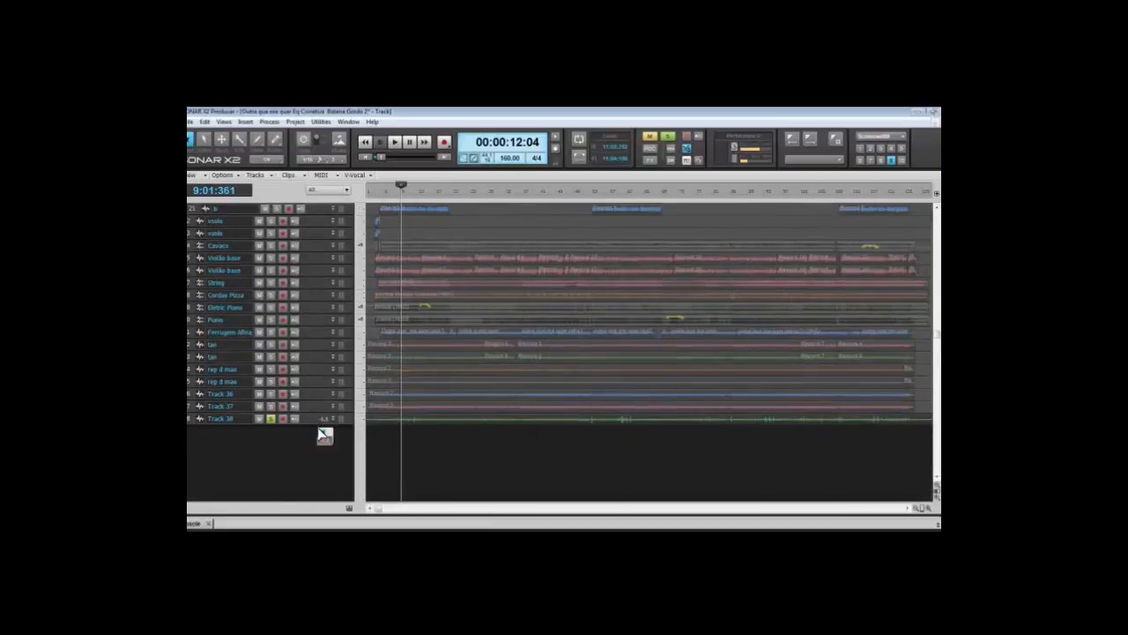
pyautogui.moveTo(310, 416); pyautogui.dragTo(323, 502)
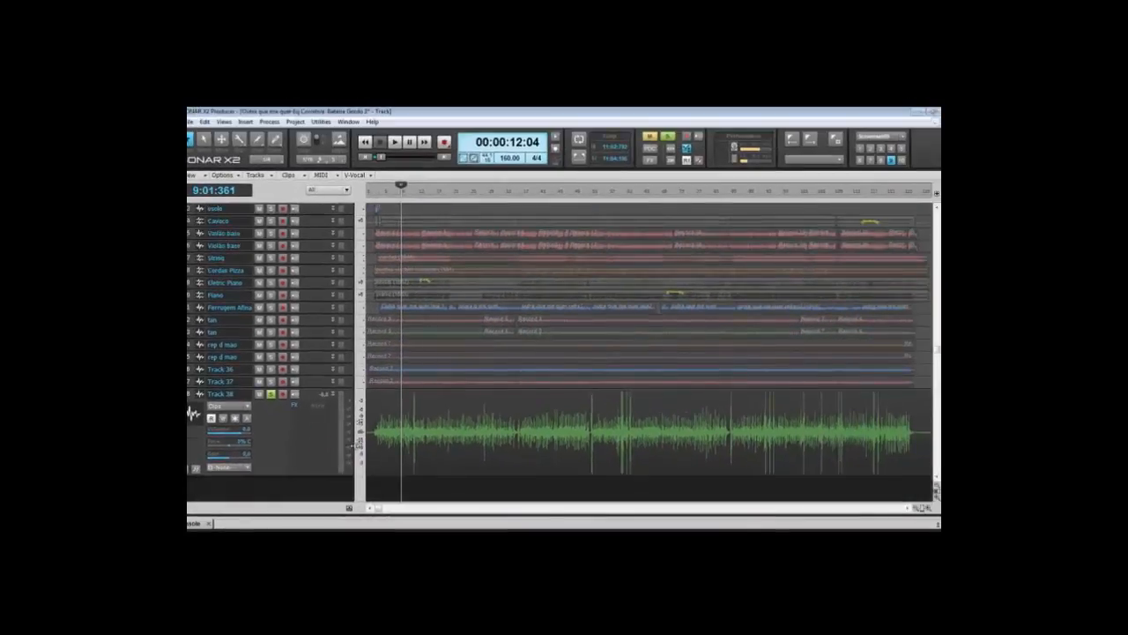
pyautogui.moveTo(351, 445); pyautogui.dragTo(408, 446)
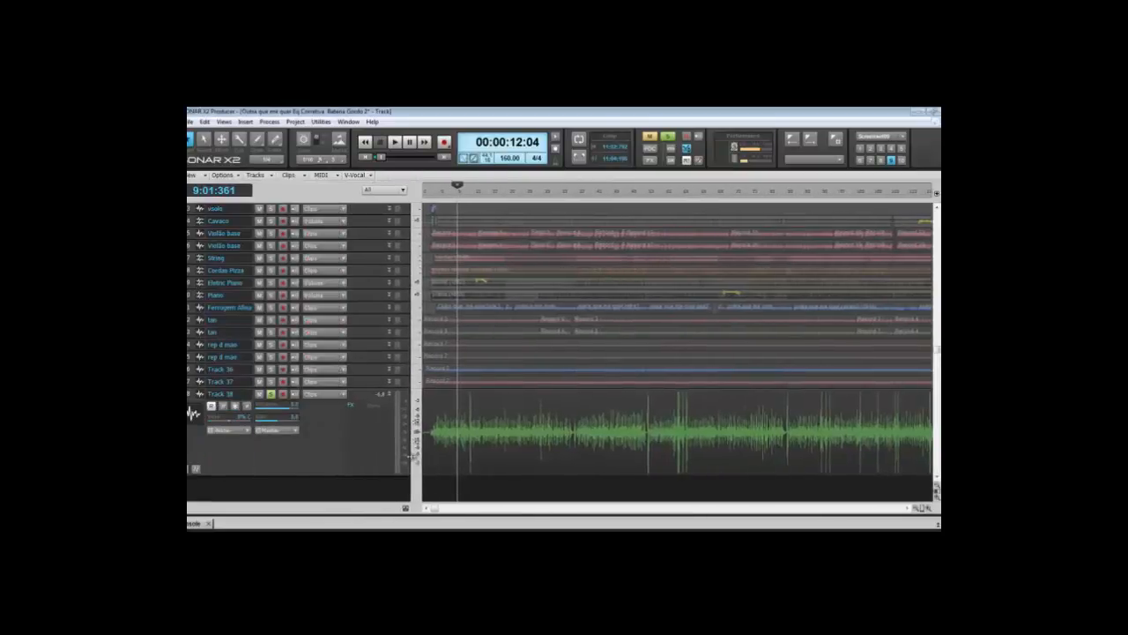
# - Insert the REQ 2 Mono equalizer in Track 38's effects bin and position its window over the tracks
pyautogui.rightClick(365, 428)
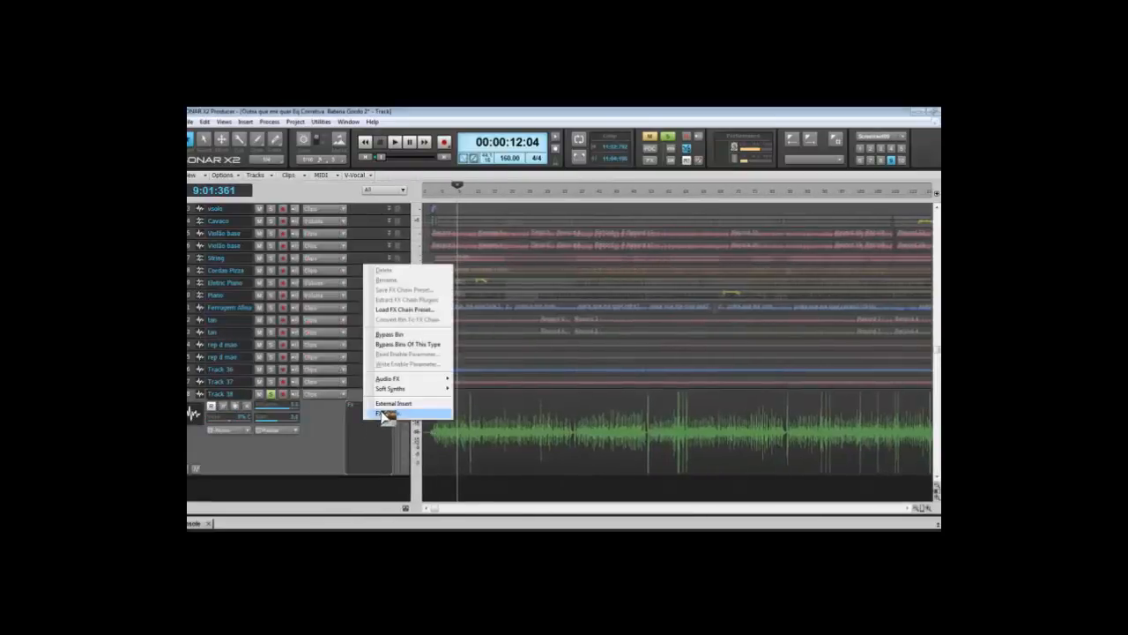
pyautogui.moveTo(397, 388)
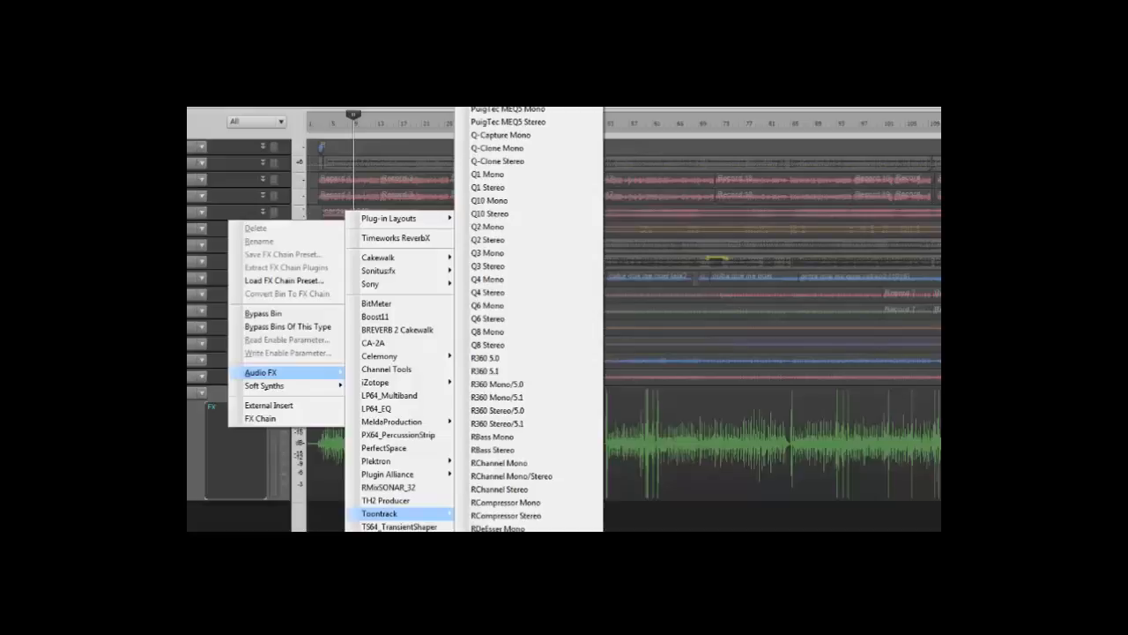
pyautogui.click(495, 608)
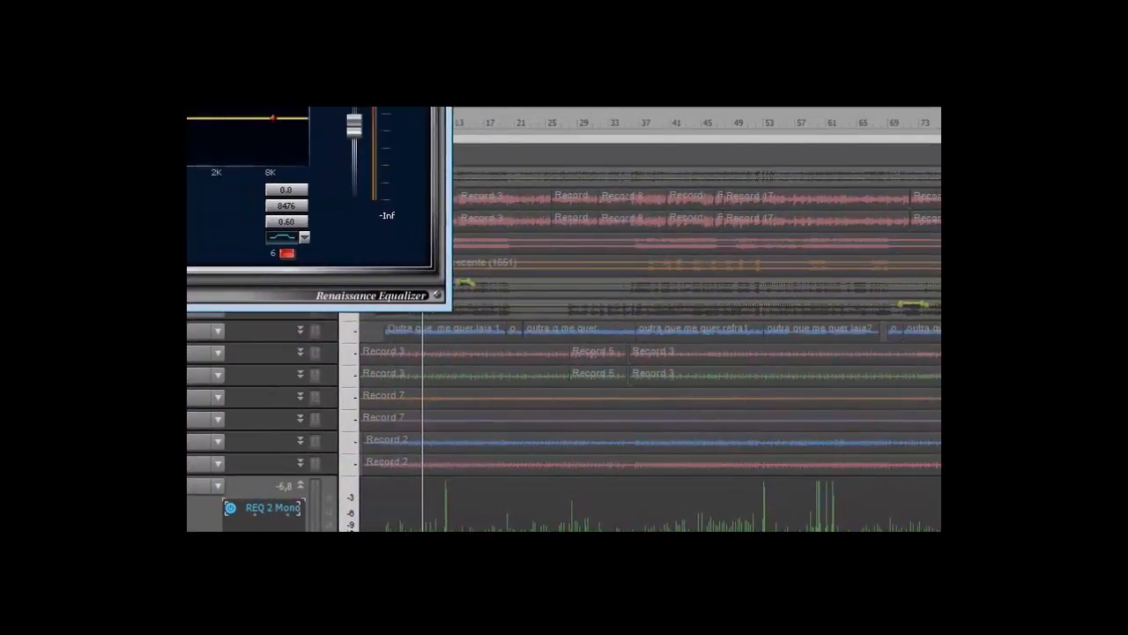
pyautogui.moveTo(493, 163); pyautogui.dragTo(500, 172)
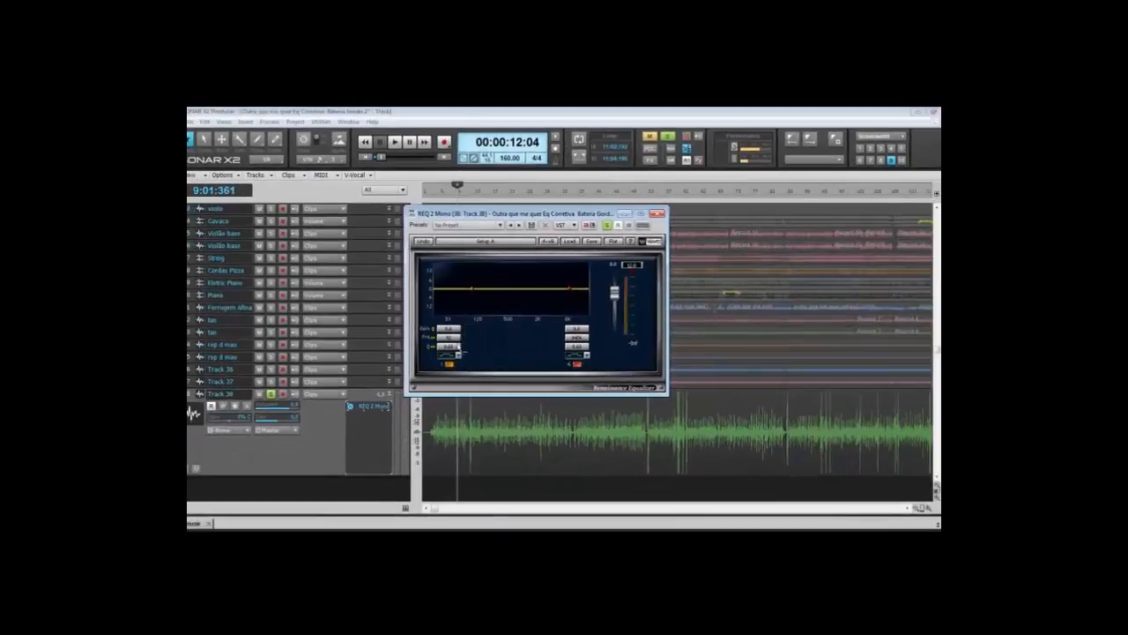
# - Set band 1 of the Renaissance Equalizer to Hi-Pass with a Q of 1.41 and a frequency of 90 Hz
pyautogui.click(459, 355)
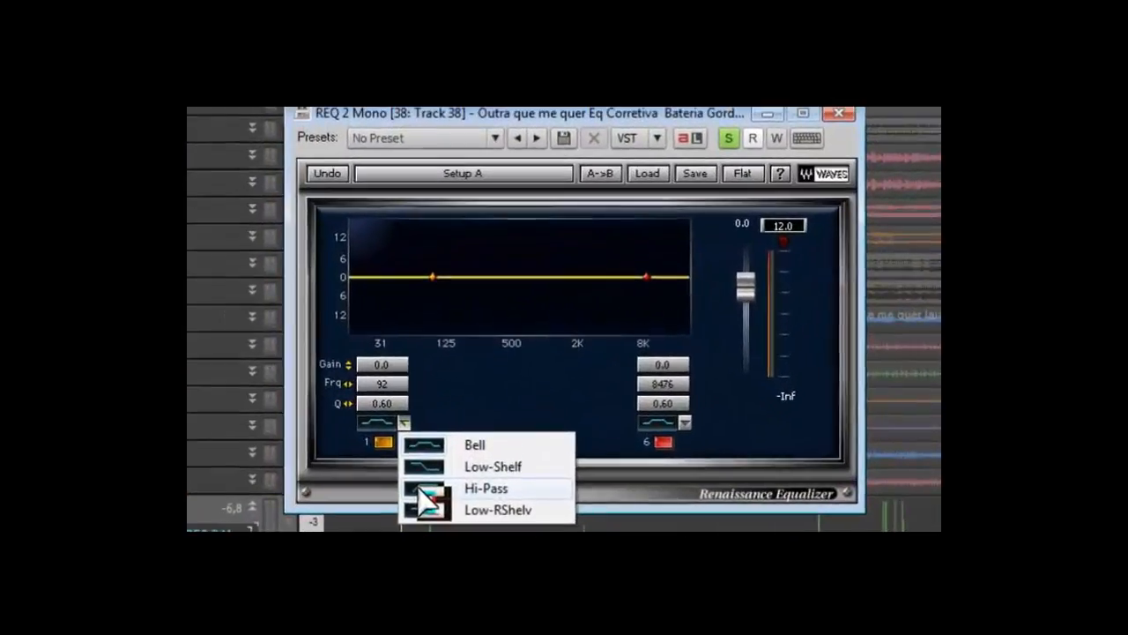
pyautogui.click(443, 446)
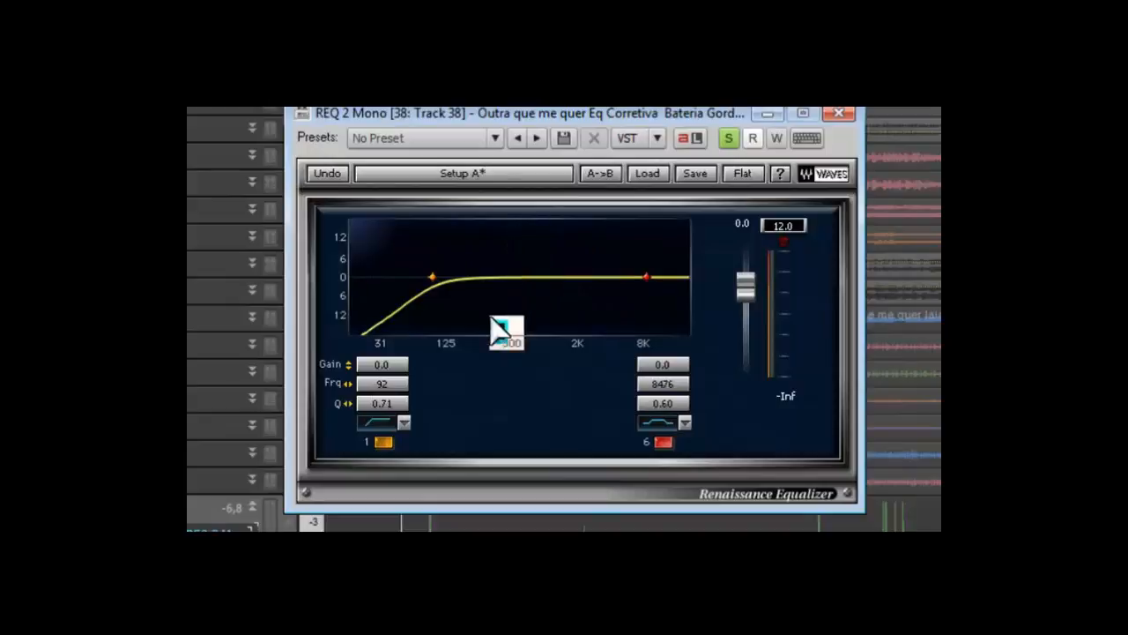
pyautogui.click(386, 404)
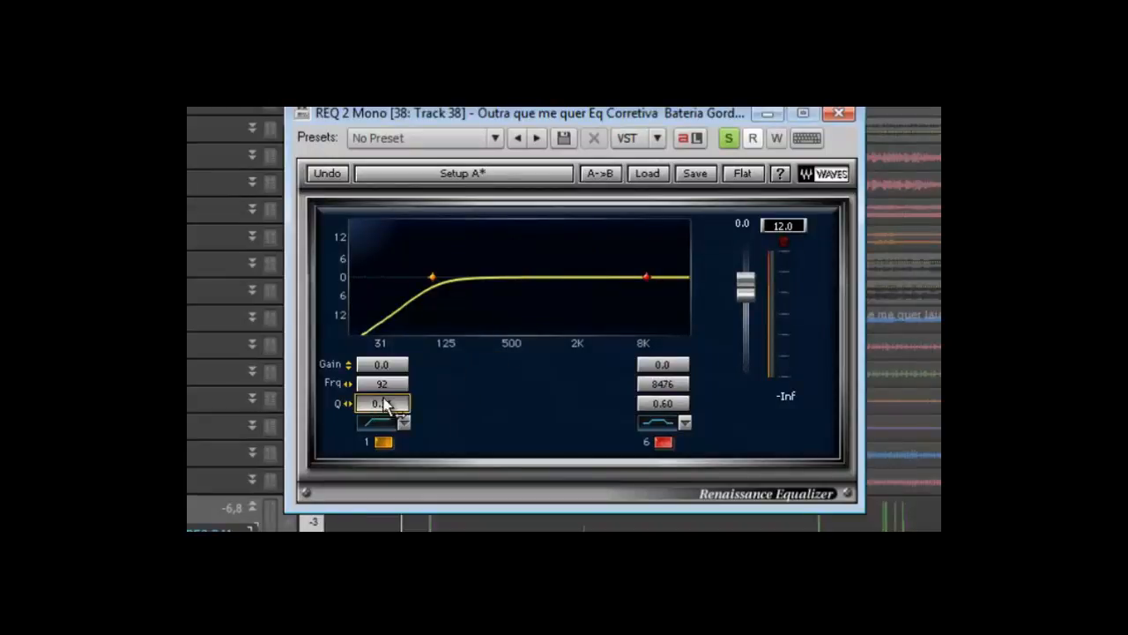
pyautogui.moveTo(387, 403); pyautogui.dragTo(498, 403)
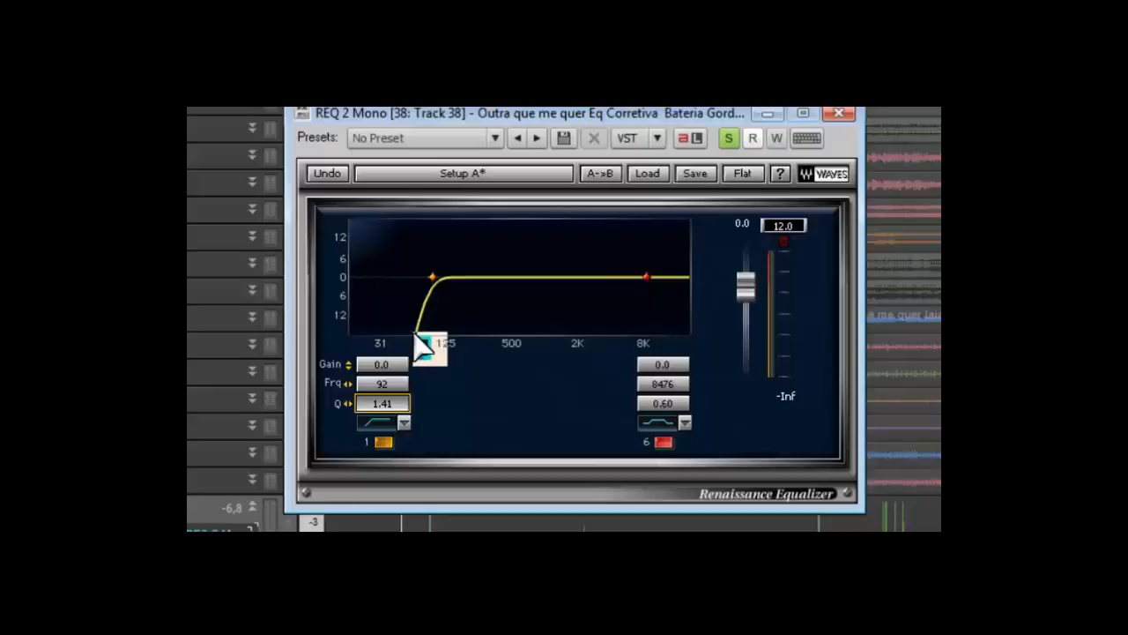
pyautogui.click(393, 388)
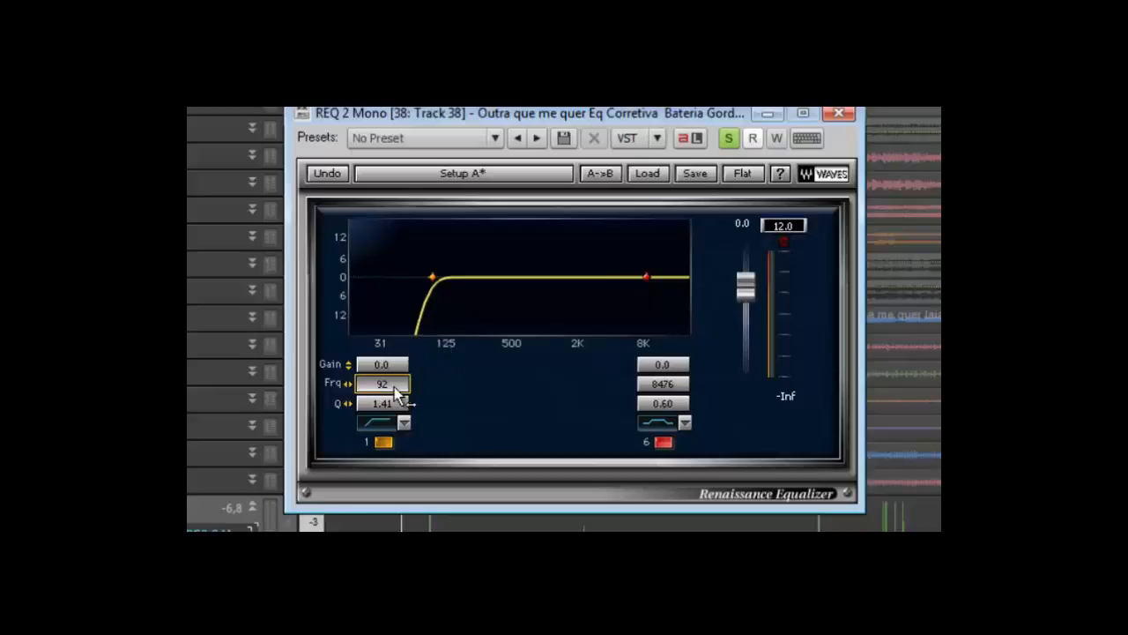
pyautogui.scroll(1, 398, 387)
pyautogui.scroll(-2, 395, 388)
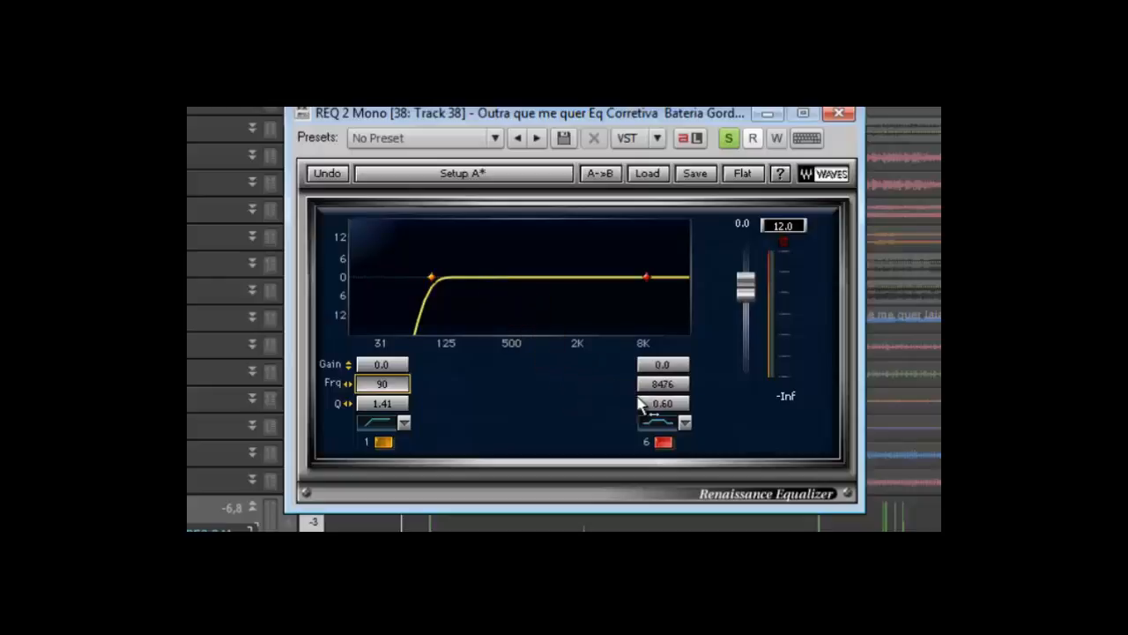
# - Make band 6 of the Renaissance Equalizer a low-pass filter with a Q of 1.41 and a frequency of about 8851 Hz
pyautogui.click(685, 423)
pyautogui.click(739, 486)
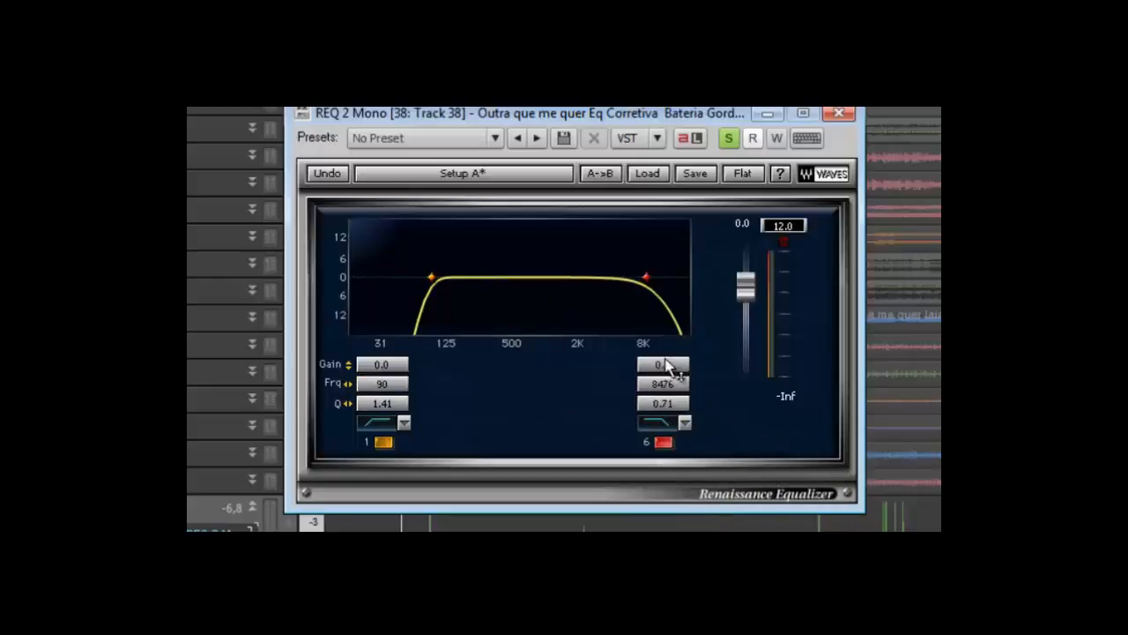
pyautogui.moveTo(665, 405); pyautogui.dragTo(656, 403)
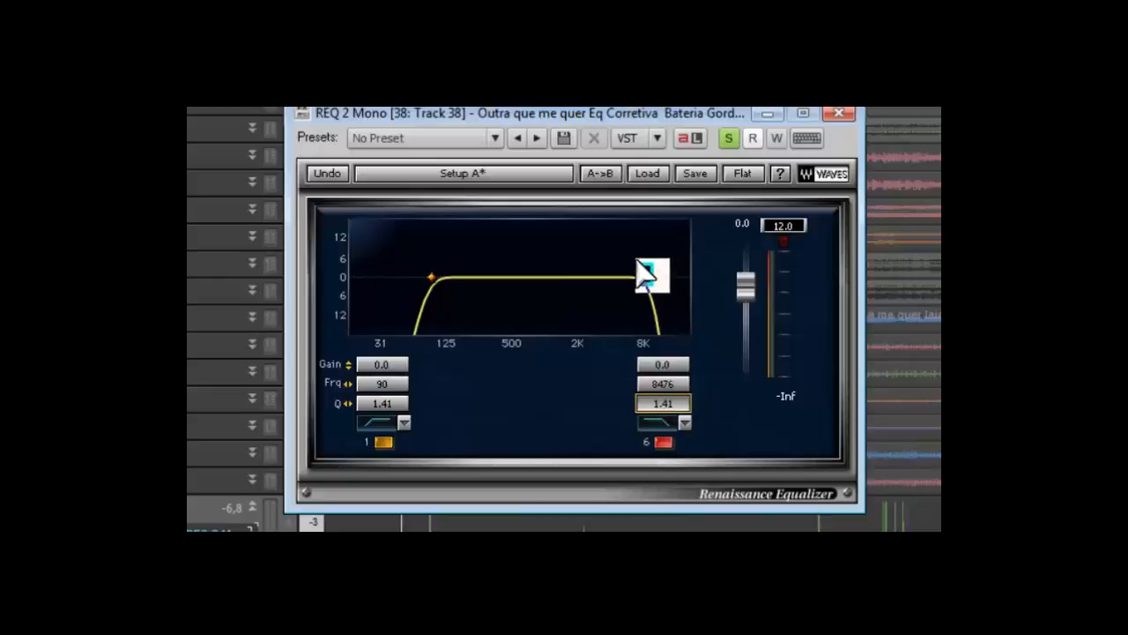
pyautogui.moveTo(650, 282); pyautogui.dragTo(654, 283)
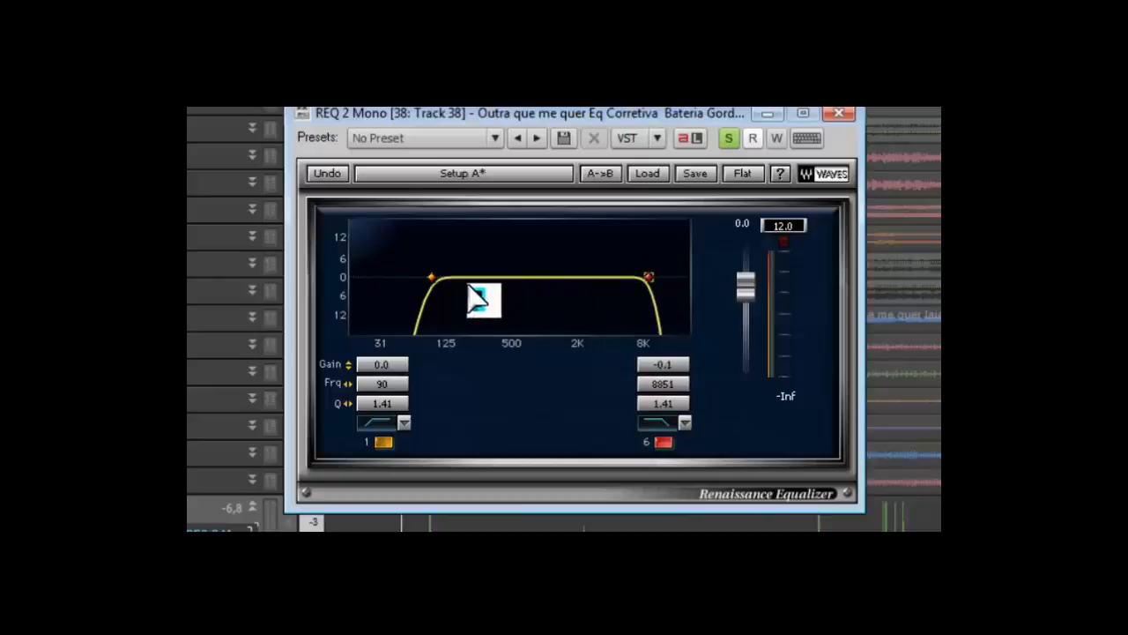
# - Lower the high-pass cutoff of band 1 to about 30 Hz and raise the low-pass cutoff of band 6 to 16000 Hz
pyautogui.moveTo(432, 283)
pyautogui.mouseDown()
pyautogui.moveTo(342, 282)
pyautogui.moveTo(343, 293)
pyautogui.mouseUp()
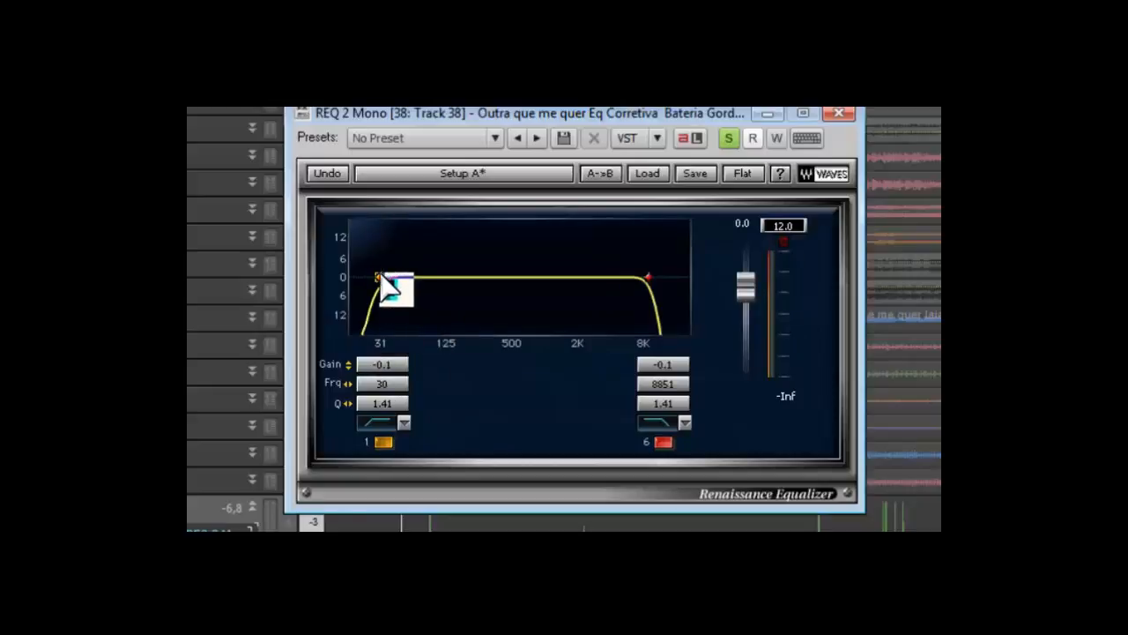
pyautogui.moveTo(382, 276); pyautogui.dragTo(381, 279)
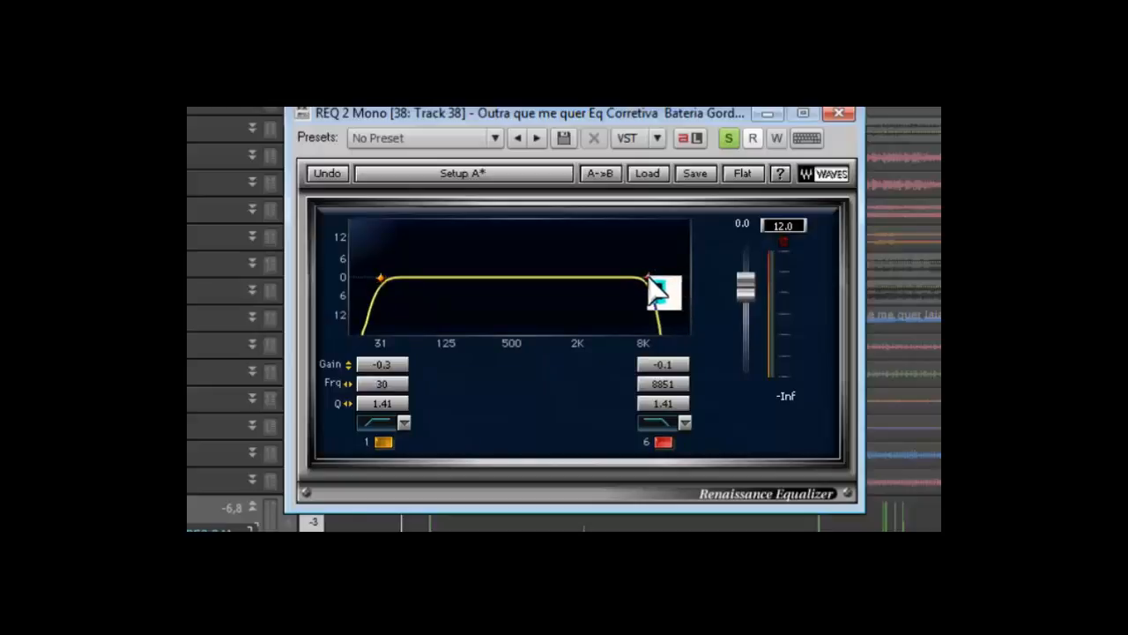
pyautogui.moveTo(649, 278); pyautogui.dragTo(703, 289)
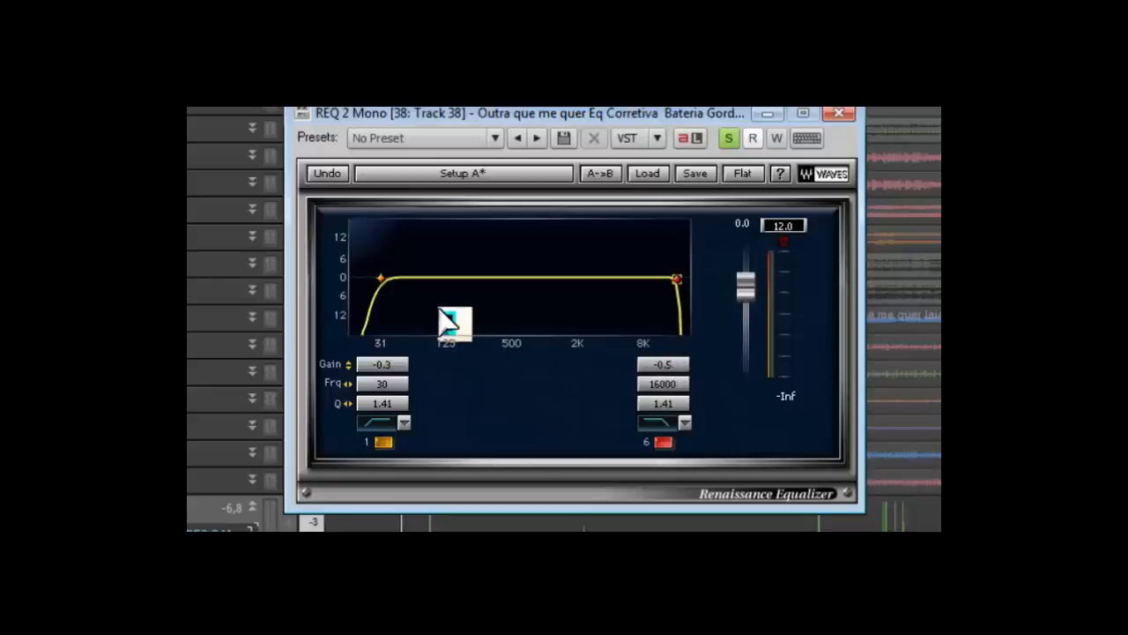
# - Sweep the band 1 high-pass cutoff up and back to about 42 Hz, and close the Renaissance Equalizer window
pyautogui.moveTo(380, 277); pyautogui.dragTo(460, 294)
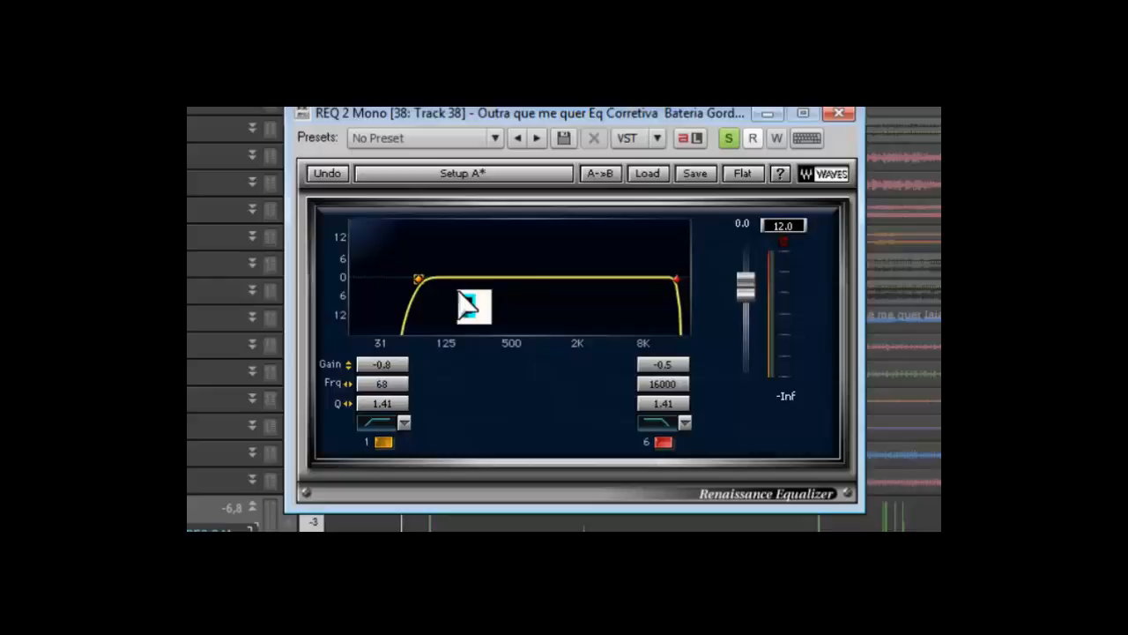
pyautogui.moveTo(459, 294); pyautogui.dragTo(408, 286)
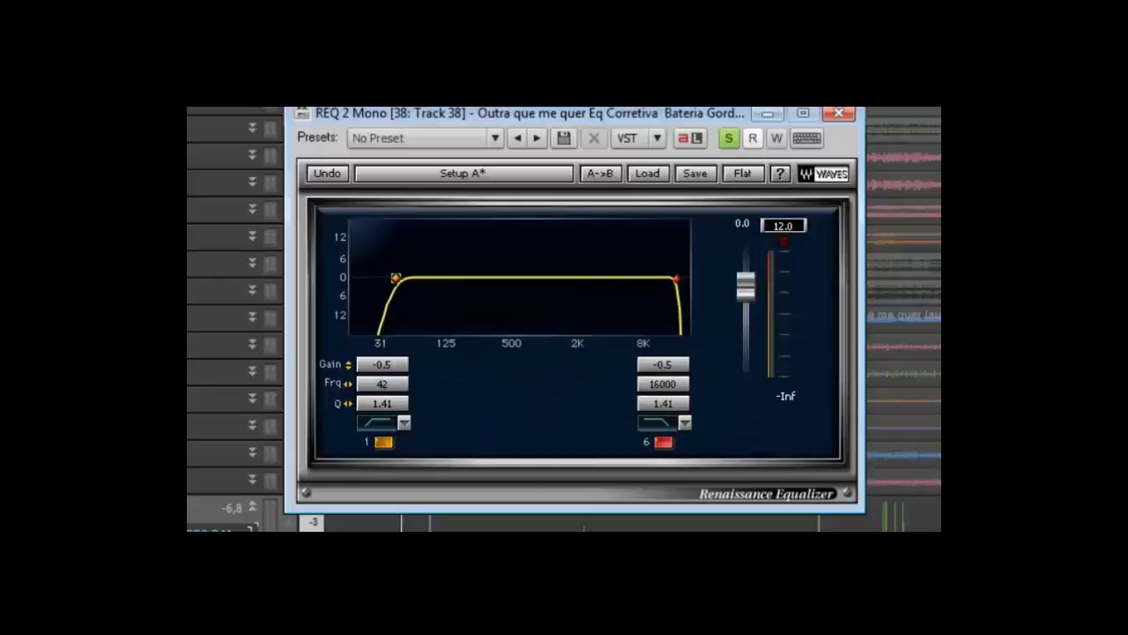
pyautogui.click(840, 114)
# - Add the iZotope Ozone 5 Equalizer to Track 38's effects bin after REQ 2 Mono
pyautogui.rightClick(222, 236)
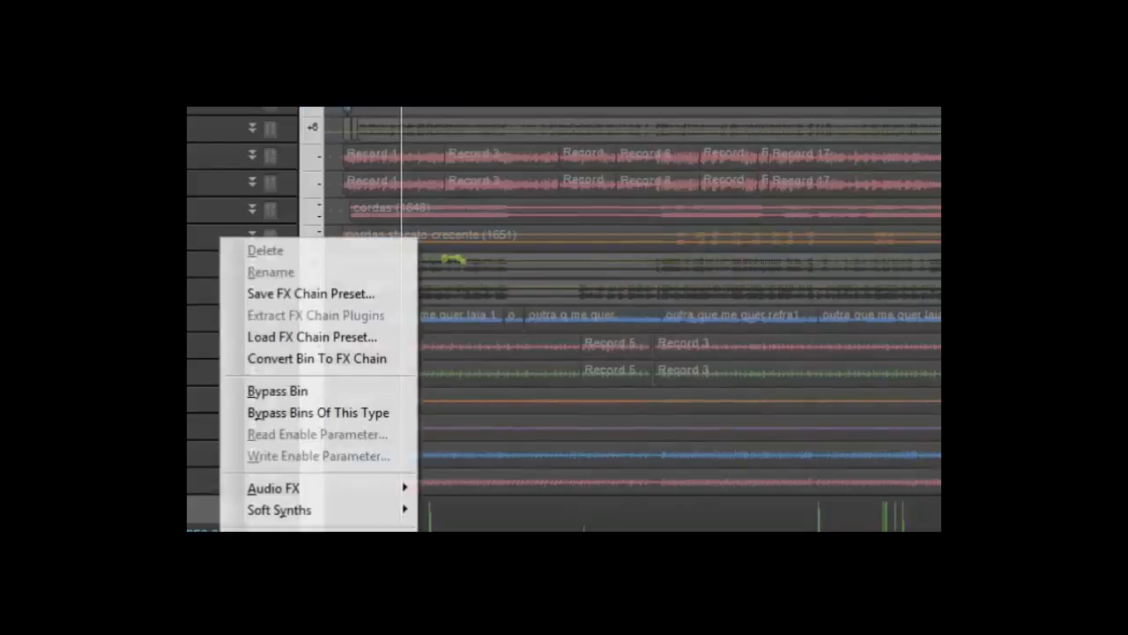
pyautogui.moveTo(308, 494)
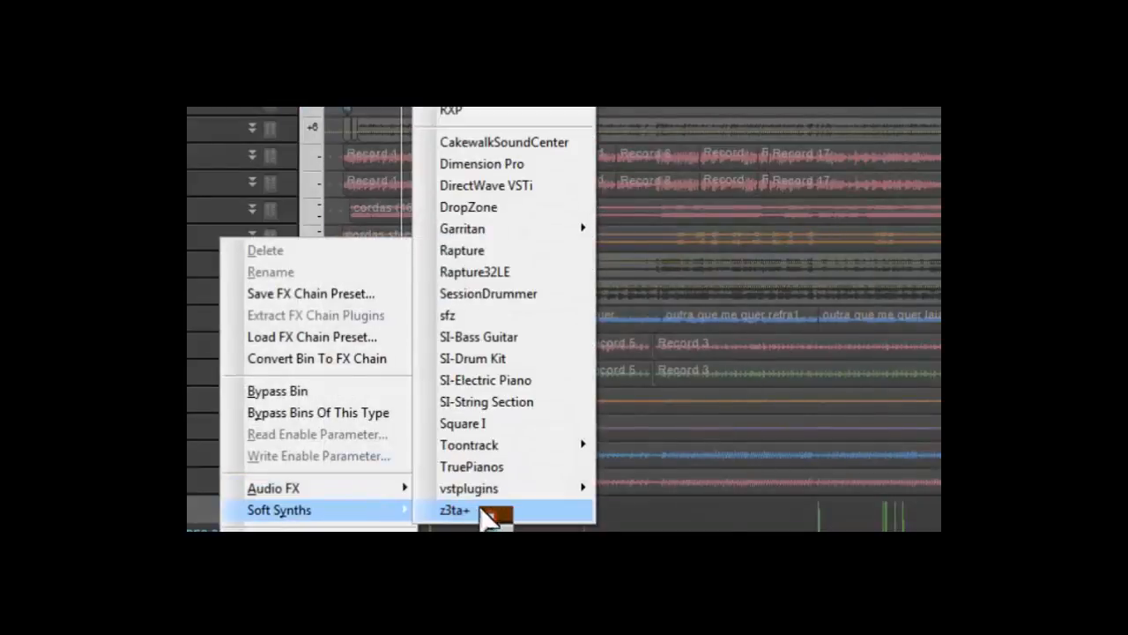
pyautogui.moveTo(460, 492)
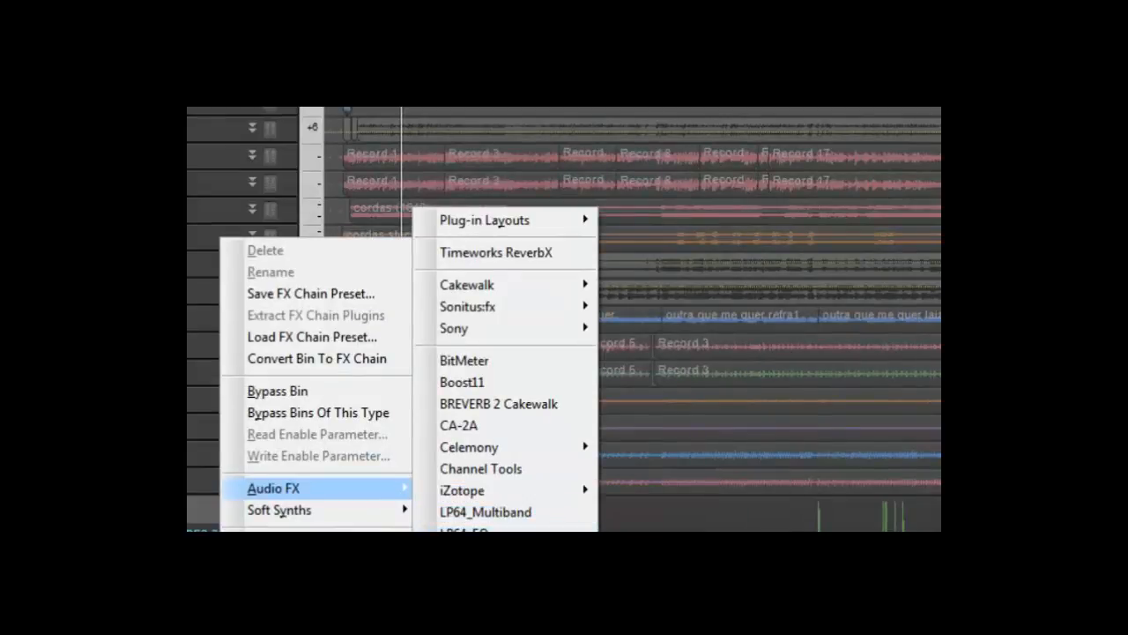
pyautogui.moveTo(522, 490)
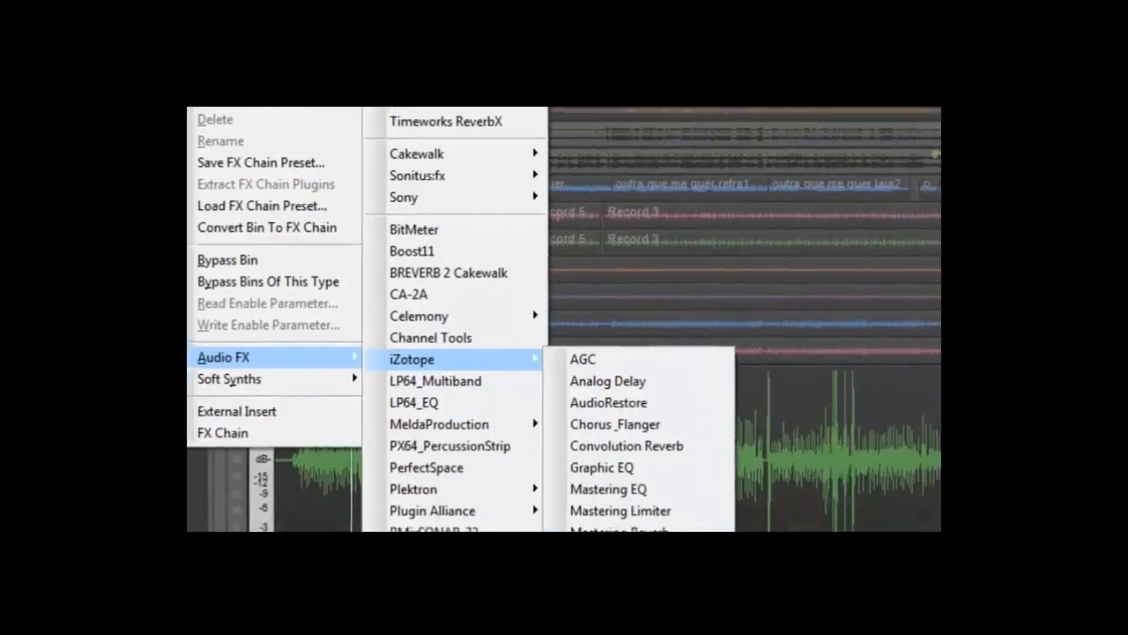
pyautogui.moveTo(630, 379)
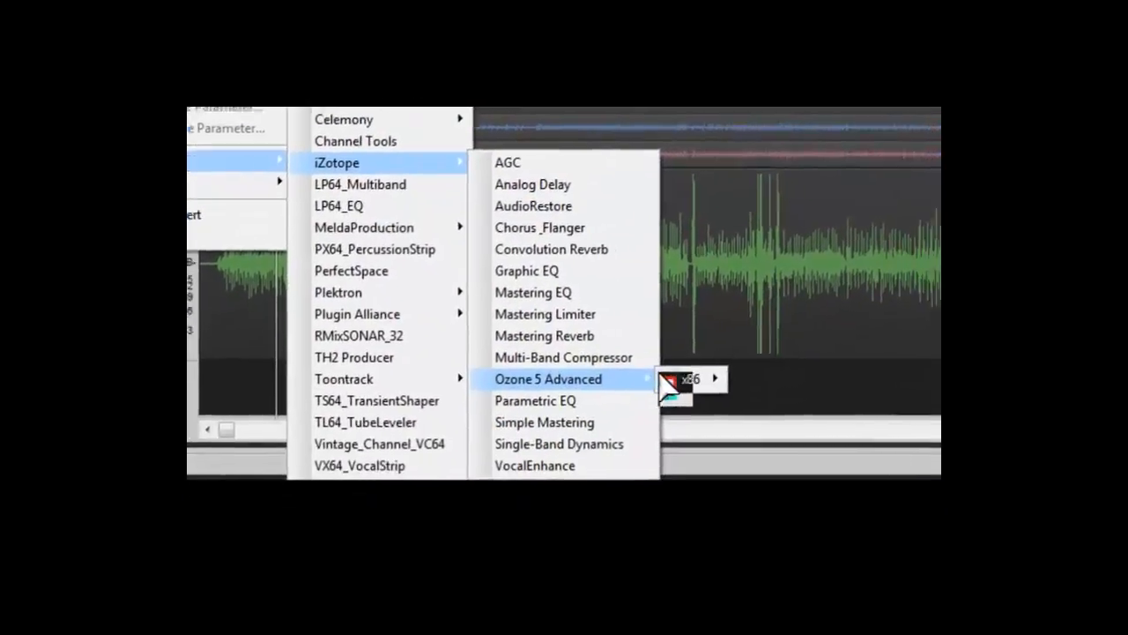
pyautogui.moveTo(670, 313)
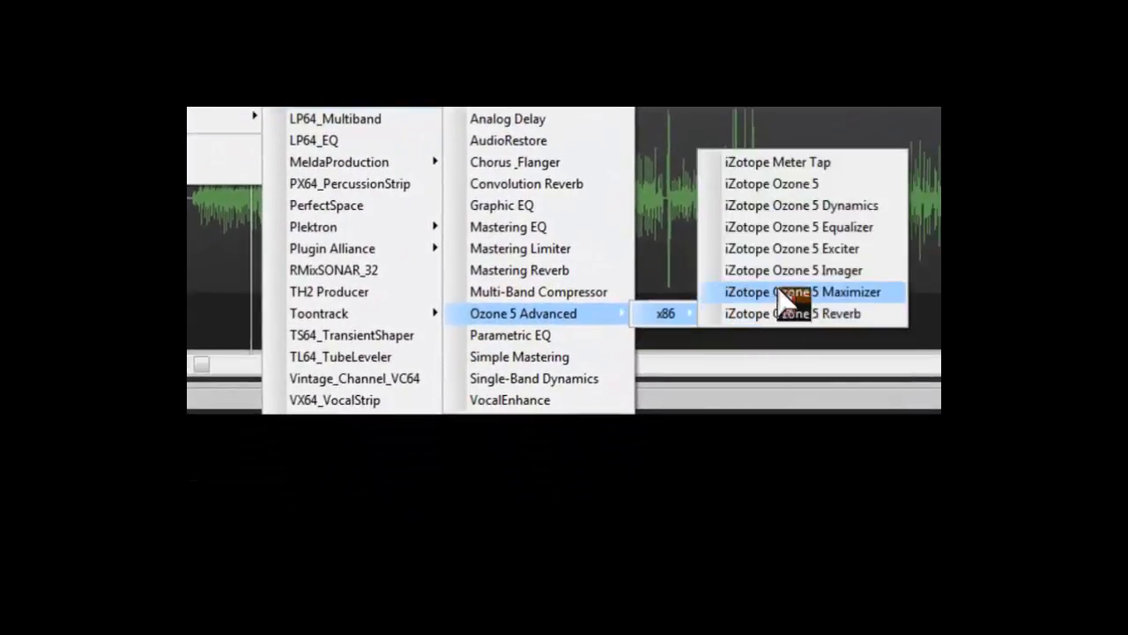
pyautogui.click(794, 231)
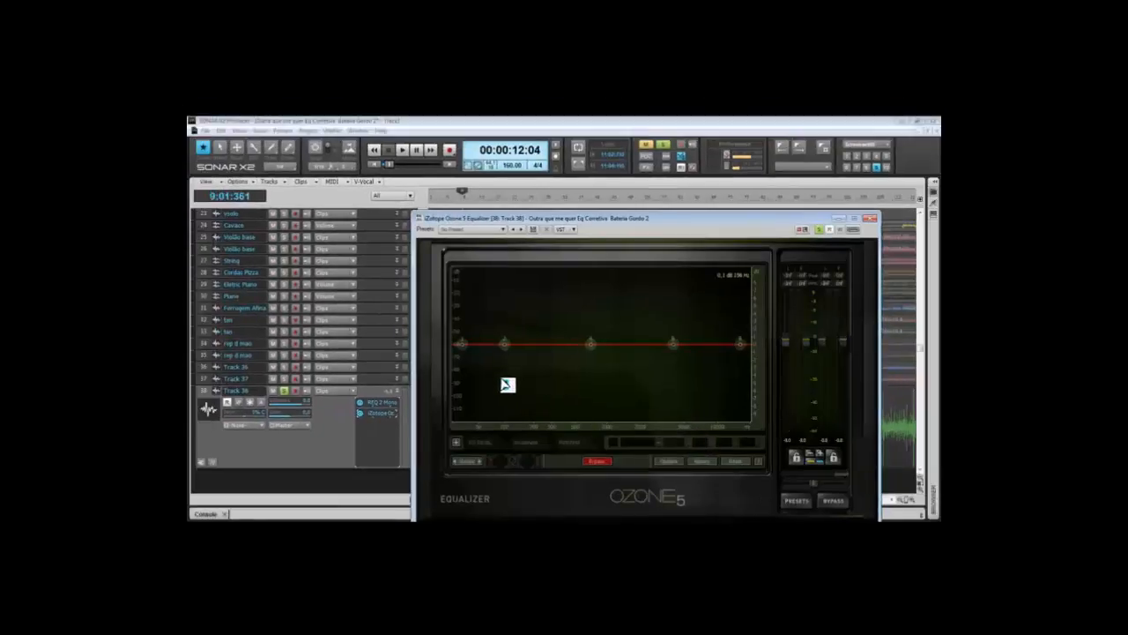
# - Turn the lowest node of the Ozone 5 Equalizer into a Brickwall Highpass filter and move its cutoff up beside the second node
pyautogui.moveTo(470, 351); pyautogui.dragTo(493, 348)
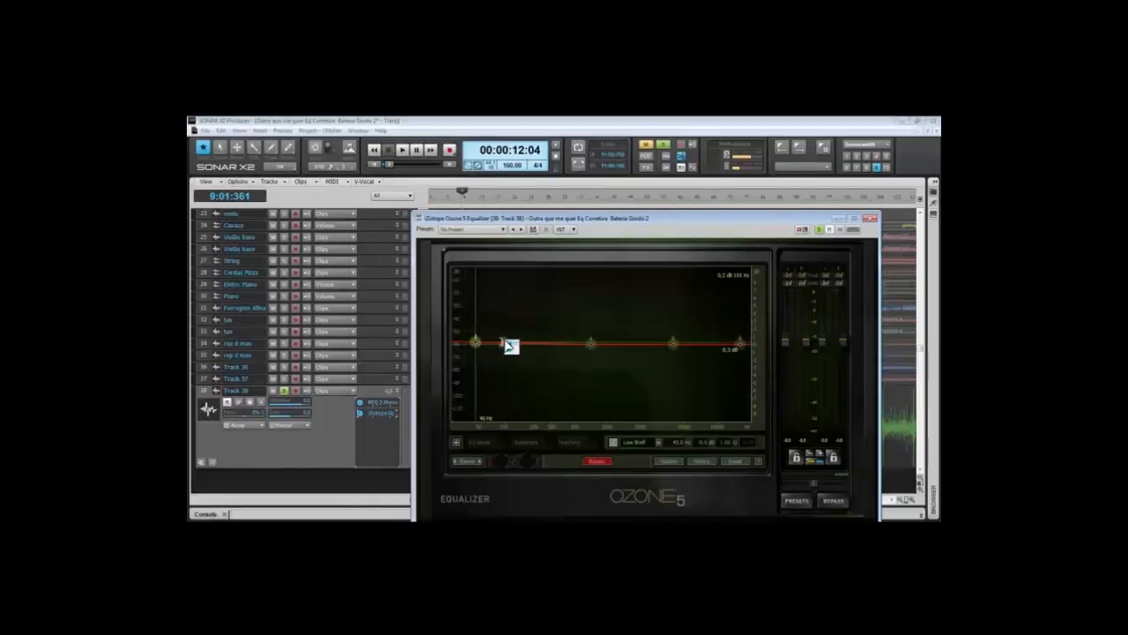
pyautogui.rightClick(489, 346)
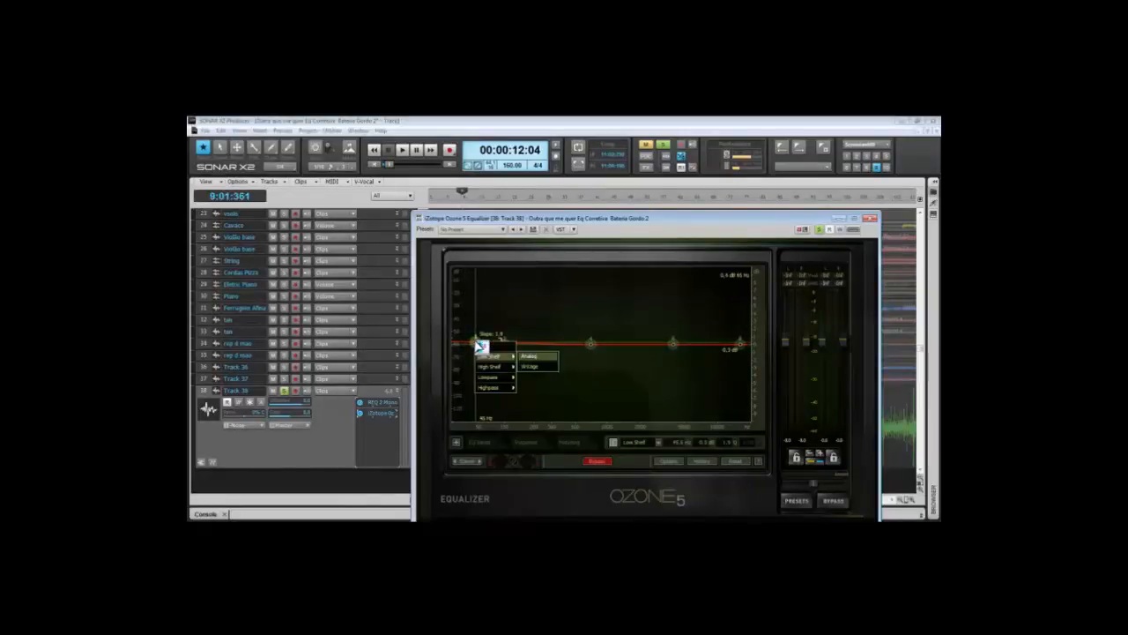
pyautogui.moveTo(503, 392)
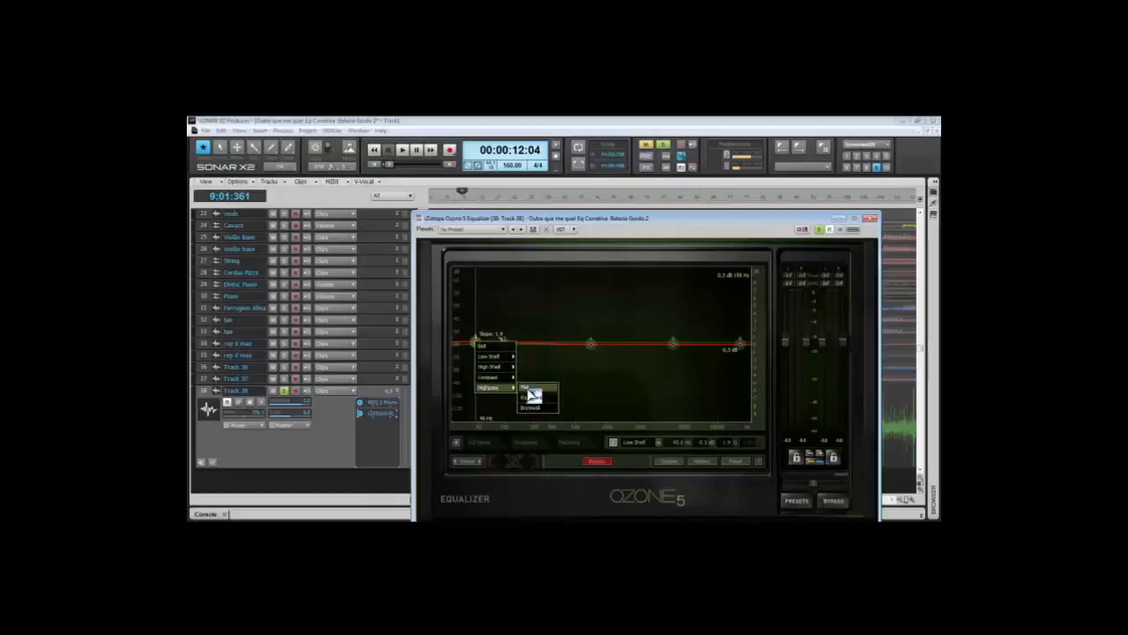
pyautogui.click(532, 406)
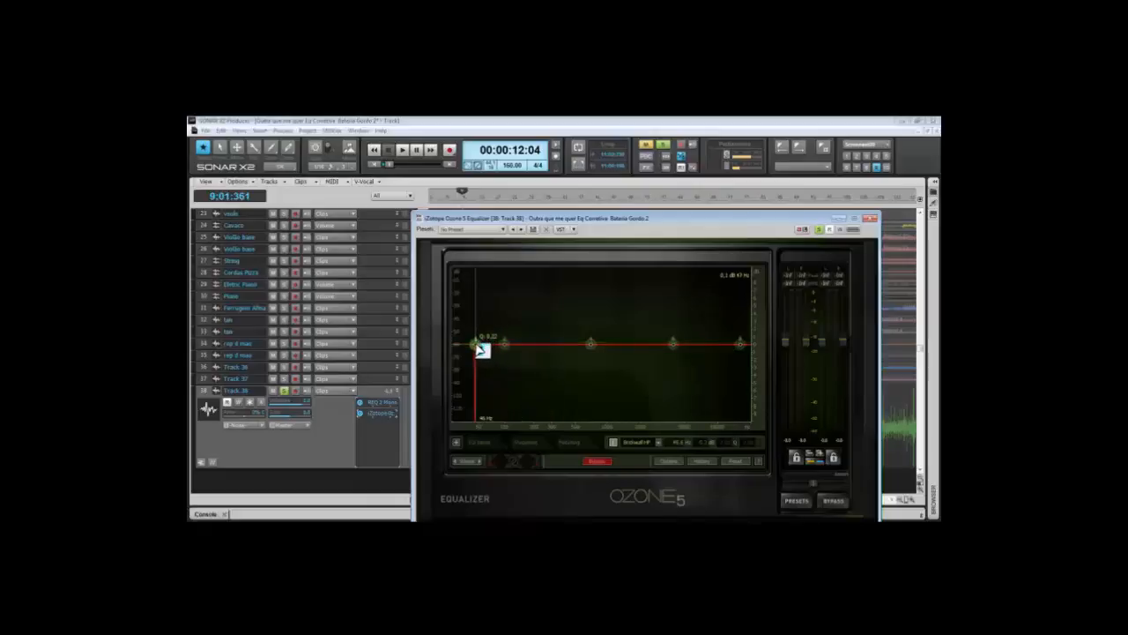
pyautogui.moveTo(481, 350)
pyautogui.mouseDown()
pyautogui.moveTo(550, 358)
pyautogui.moveTo(503, 354)
pyautogui.mouseUp()
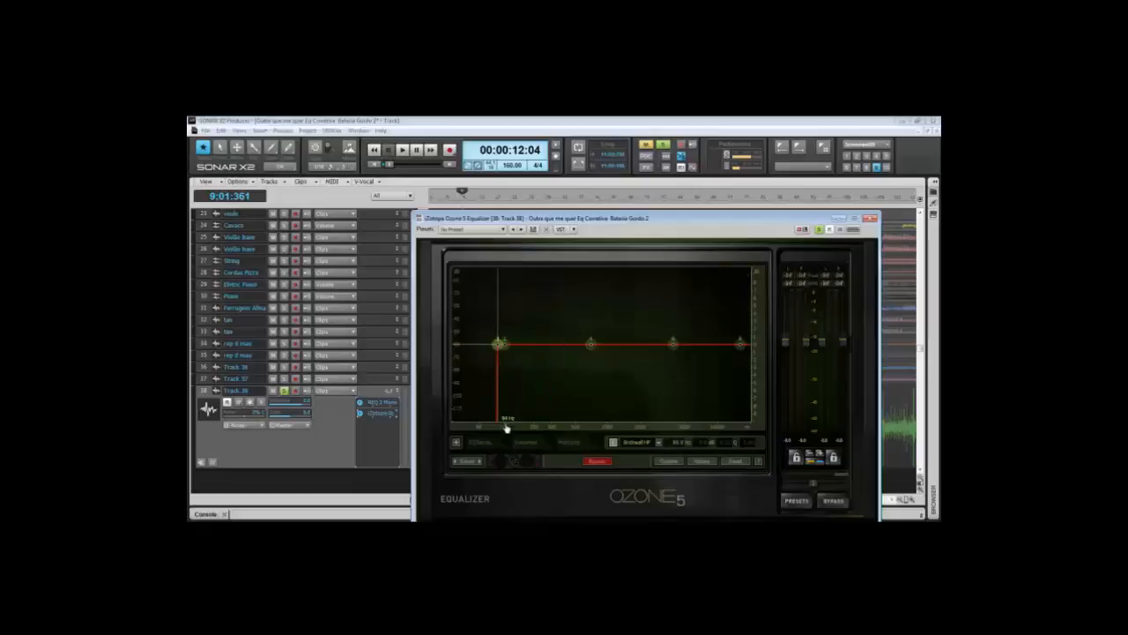
# - Turn the highest node of the Ozone 5 Equalizer into a Brickwall Lowpass filter, lower its cutoff to about 9700 Hz and close the equalizer
pyautogui.rightClick(743, 351)
pyautogui.moveTo(705, 374)
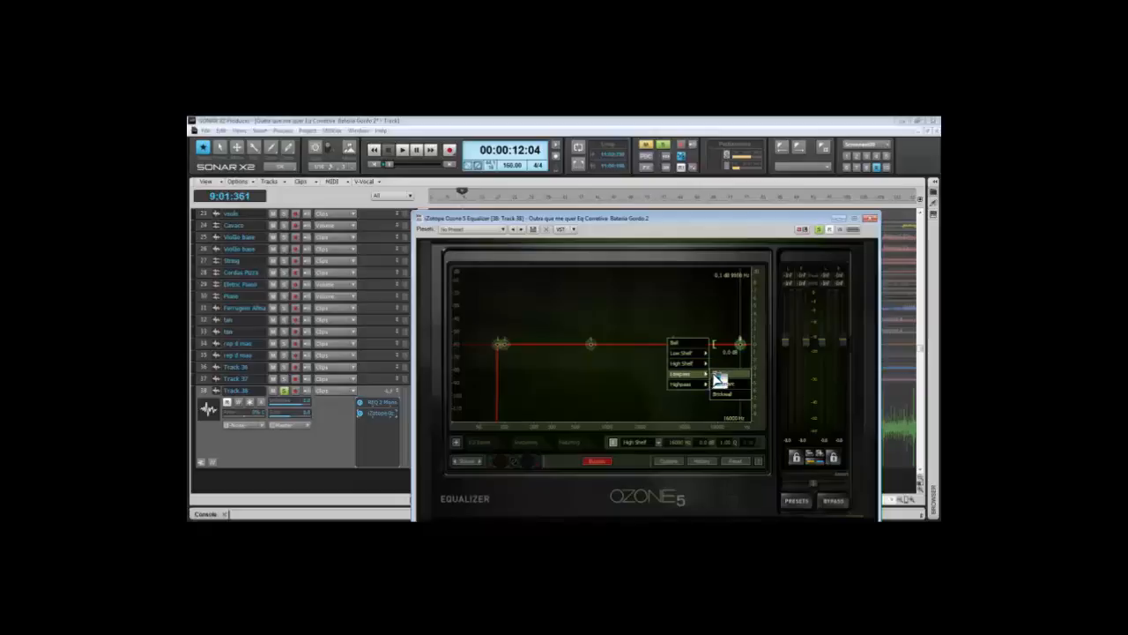
pyautogui.click(728, 396)
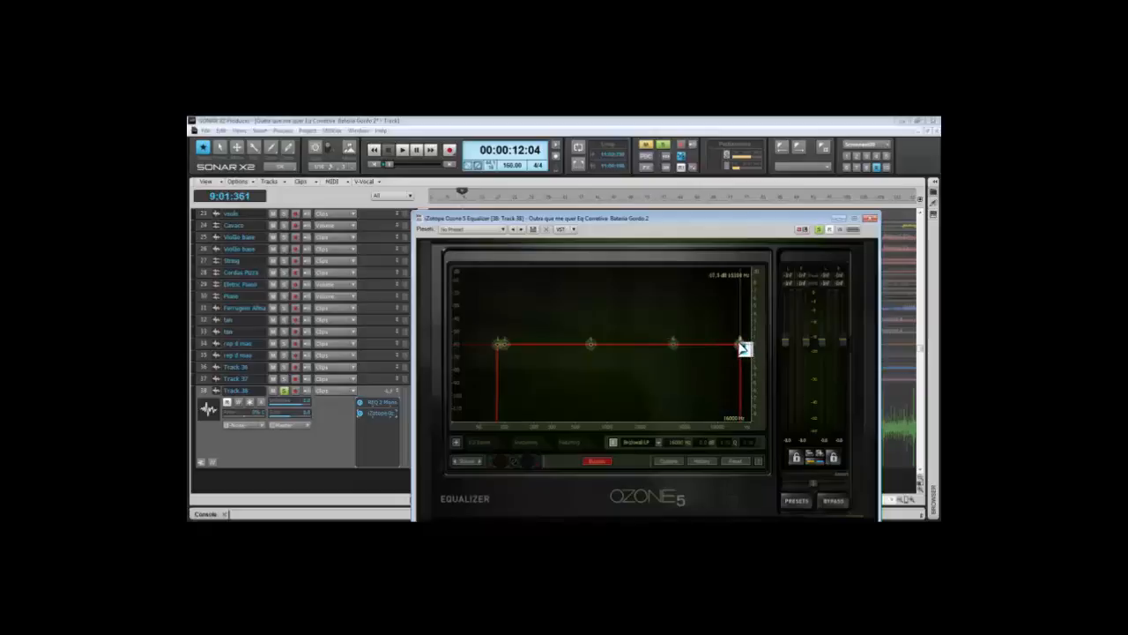
pyautogui.moveTo(746, 345); pyautogui.dragTo(718, 349)
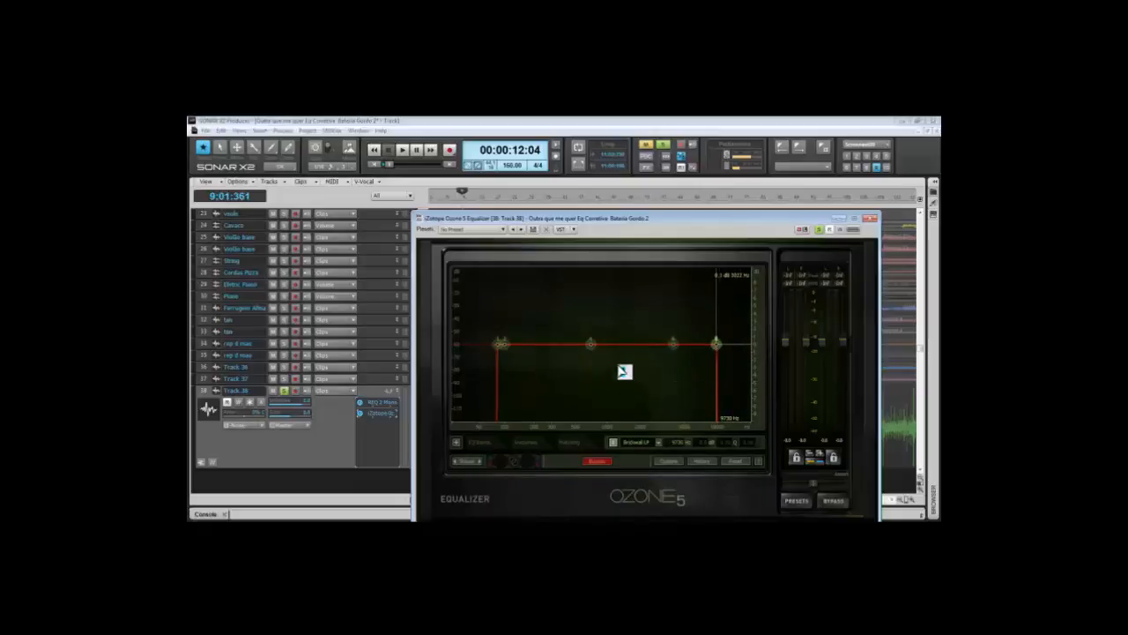
pyautogui.click(870, 218)
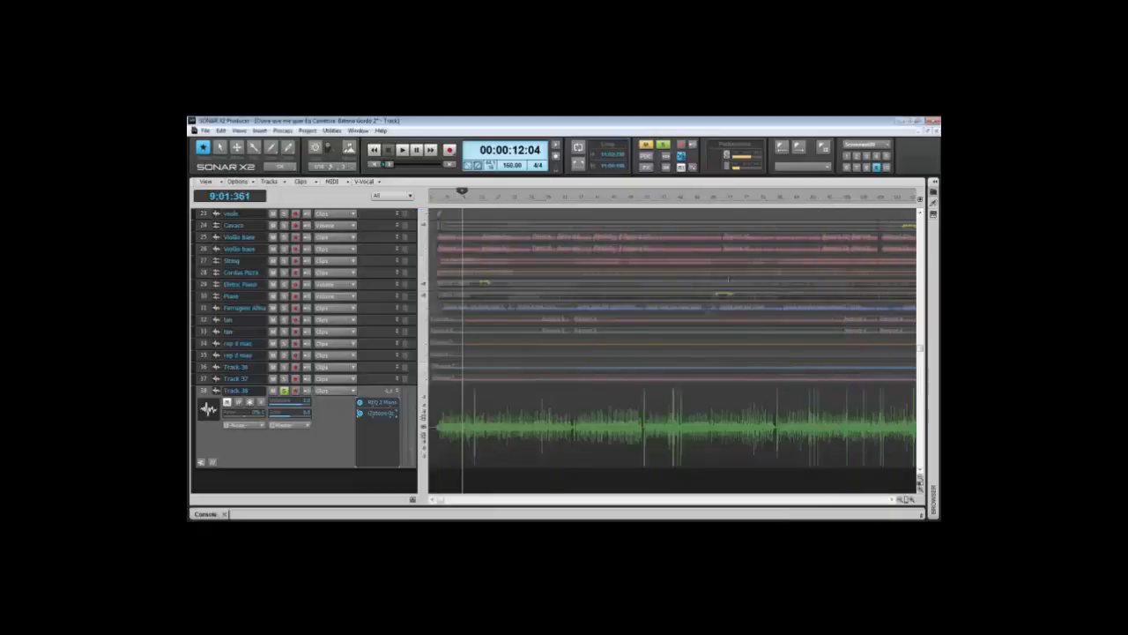
# - Add the Sonitus Equalizer to Track 38's effects bin after the Ozone 5 Equalizer
pyautogui.rightClick(364, 434)
pyautogui.moveTo(388, 393)
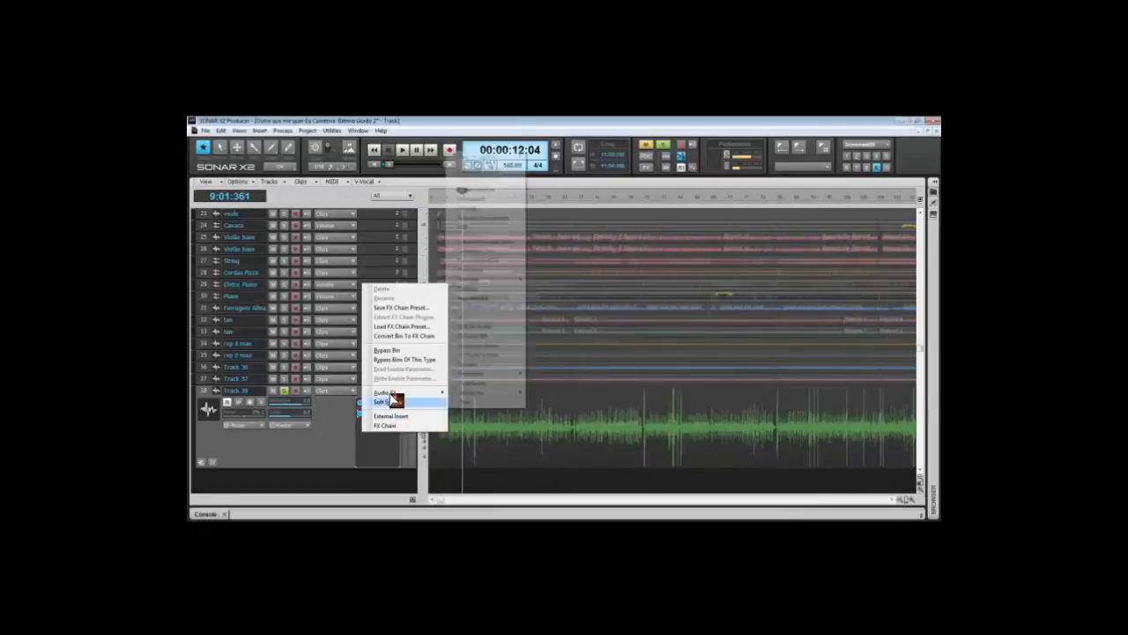
pyautogui.moveTo(519, 164)
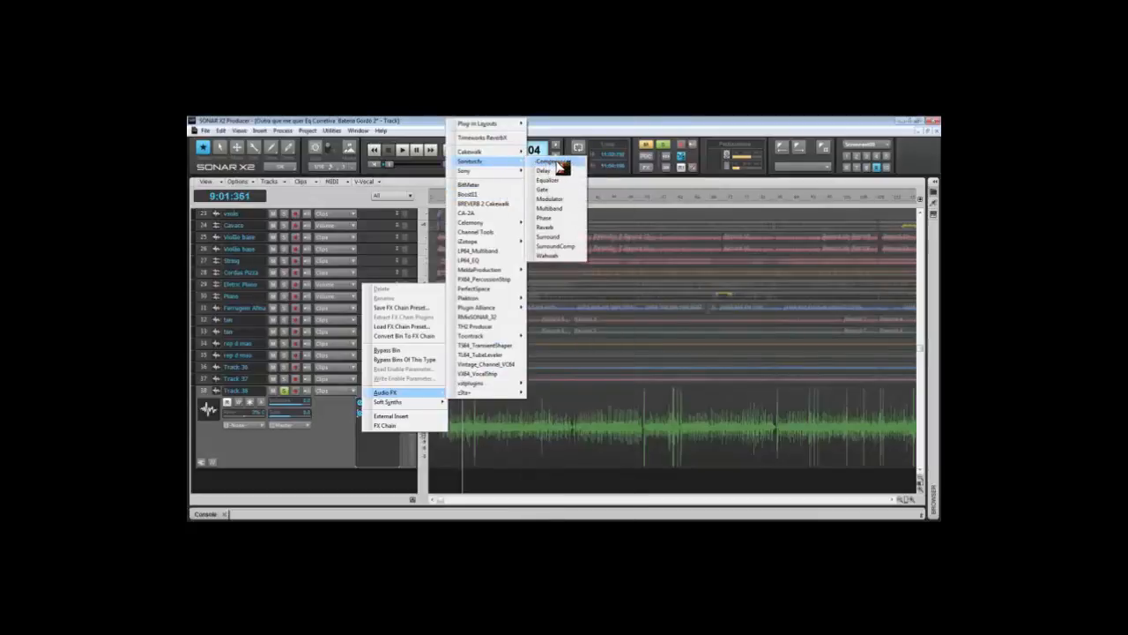
pyautogui.click(562, 181)
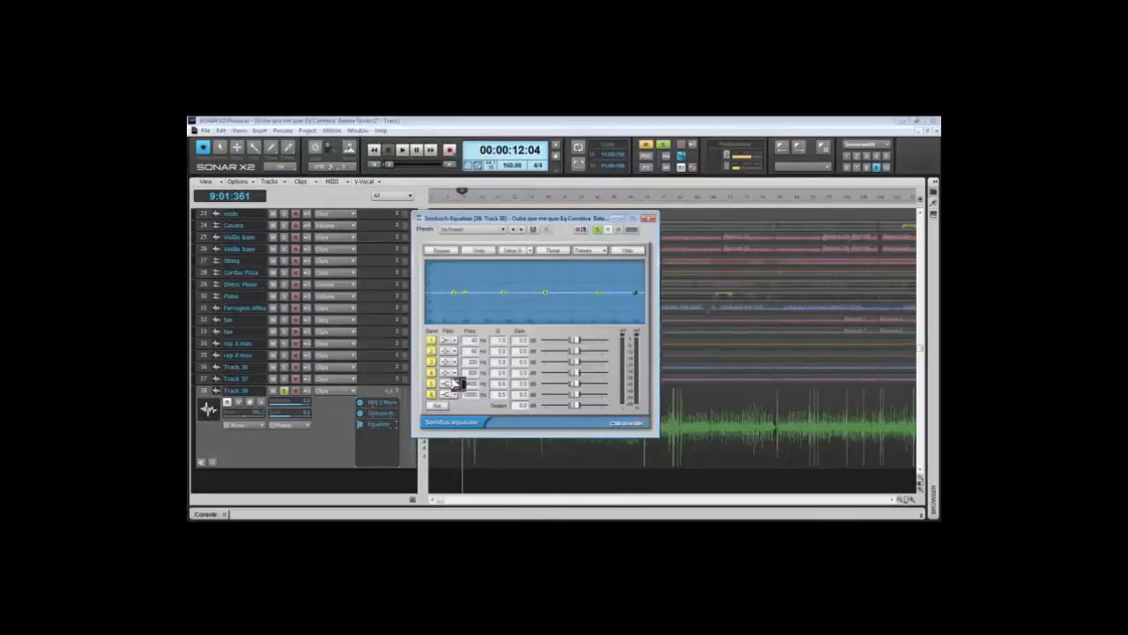
# - Make band 1 of the Sonitus Equalizer a Highpass filter with Q 1.4 and a cutoff of about 81 Hz, and close its window
pyautogui.click(455, 340)
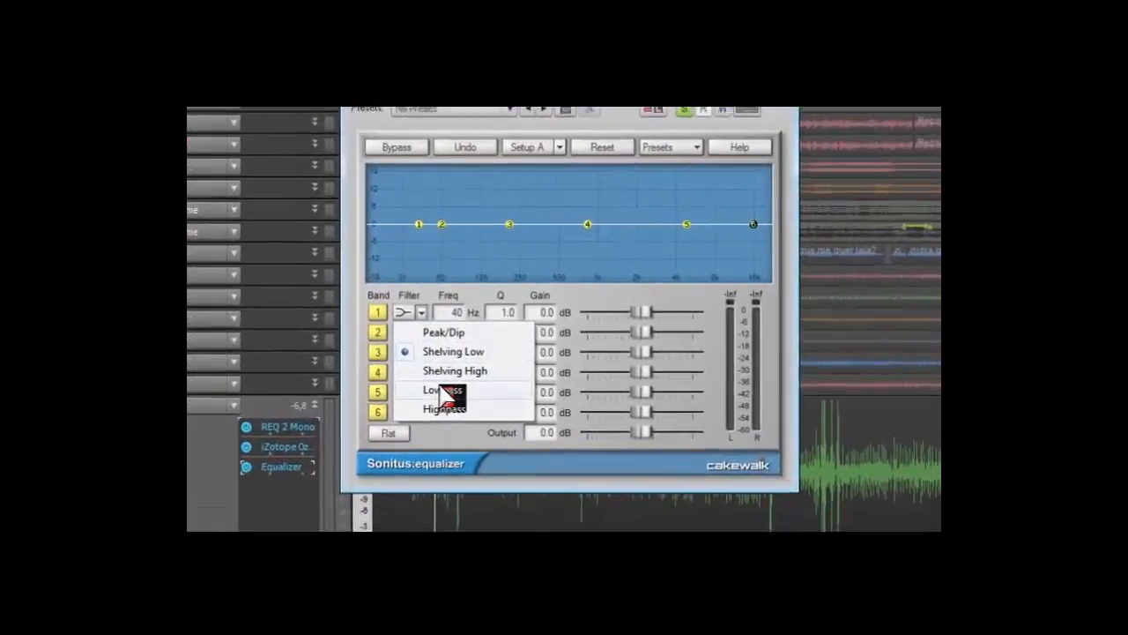
pyautogui.click(442, 389)
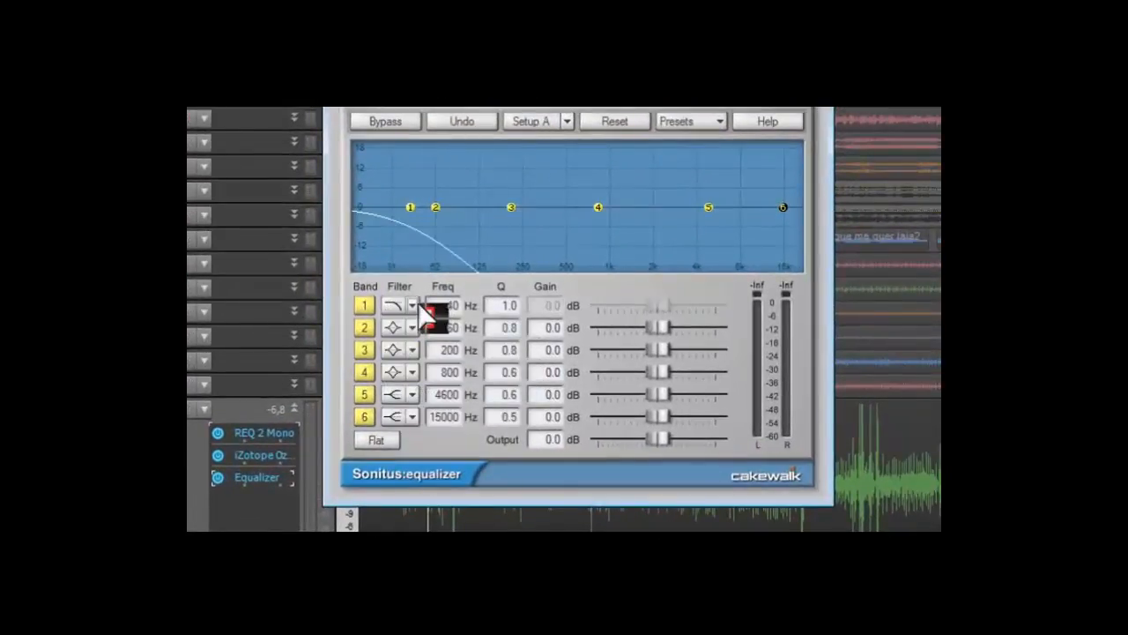
pyautogui.click(416, 305)
pyautogui.click(463, 411)
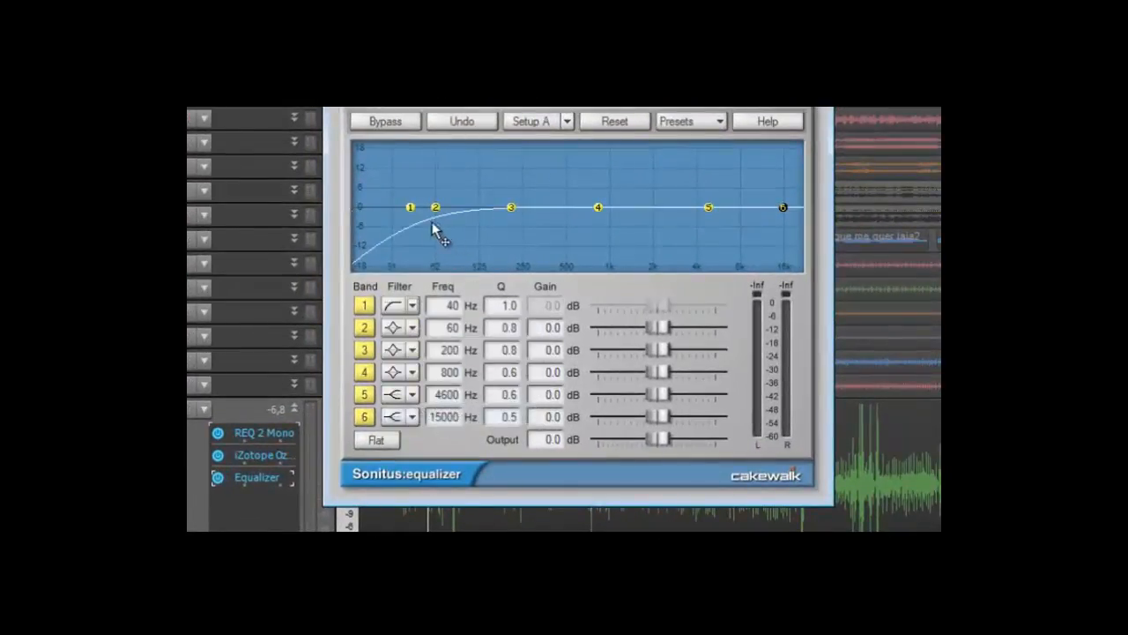
pyautogui.moveTo(504, 314)
pyautogui.mouseDown()
pyautogui.moveTo(533, 308)
pyautogui.moveTo(503, 311)
pyautogui.mouseUp()
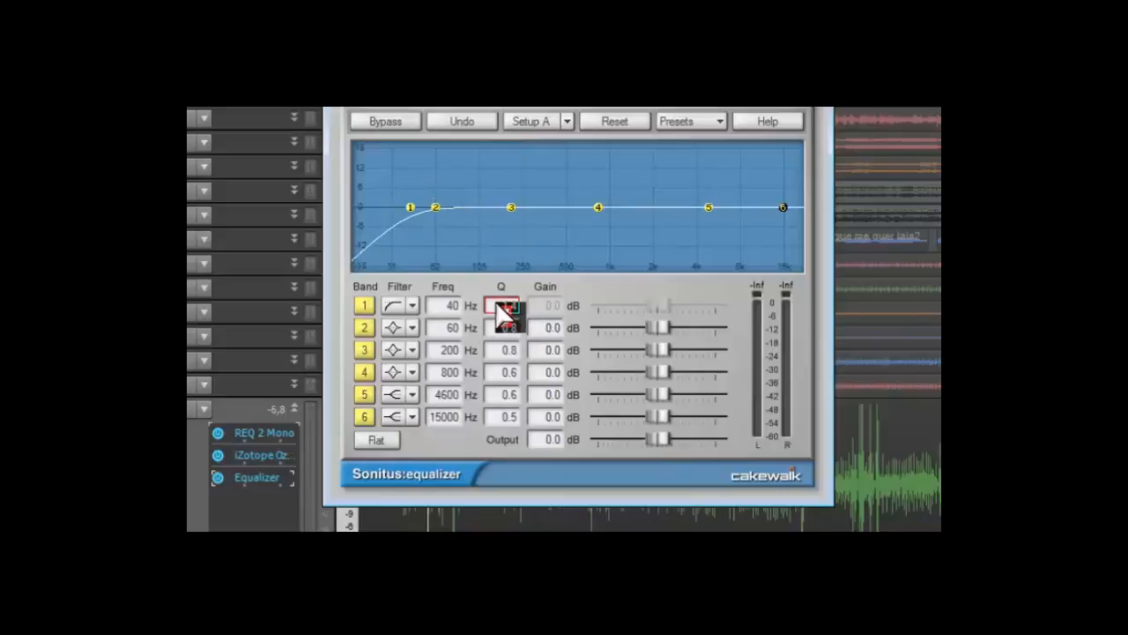
pyautogui.moveTo(409, 207); pyautogui.dragTo(542, 210)
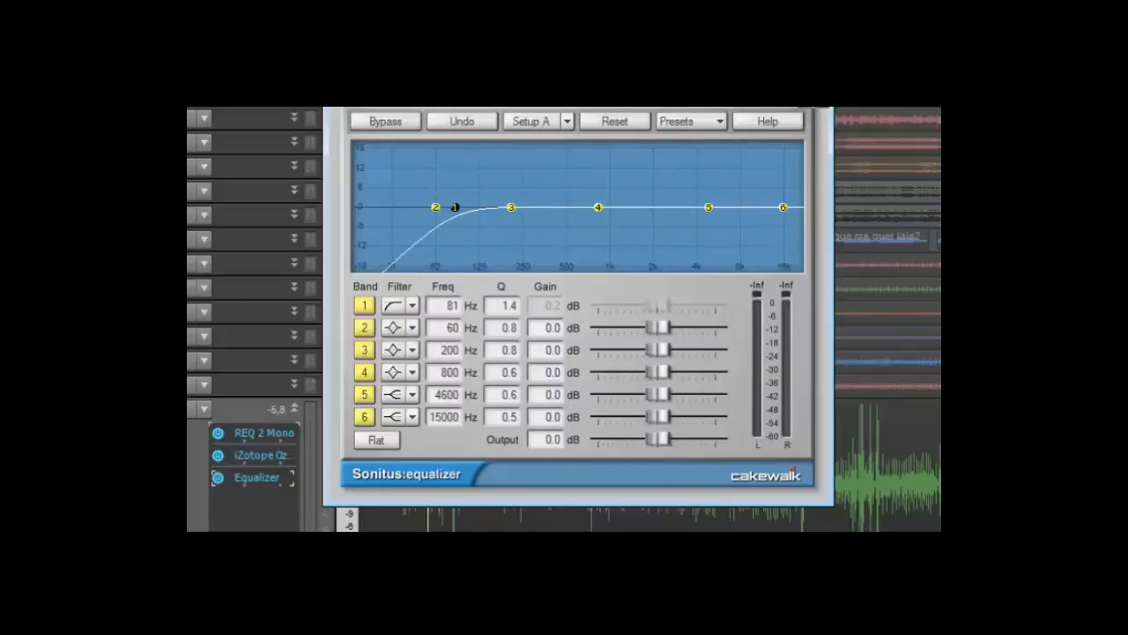
pyautogui.click(815, 98)
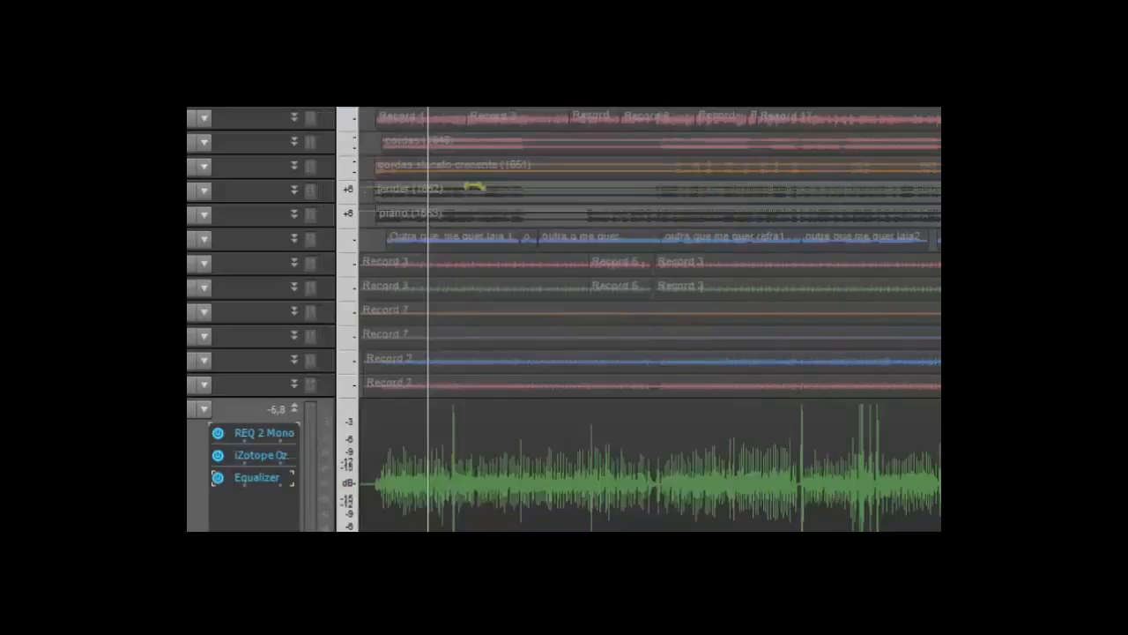
# - Reopen REQ 2 Mono and add the MeldaProduction MFilter to the end of Track 38's effects bin
pyautogui.doubleClick(261, 433)
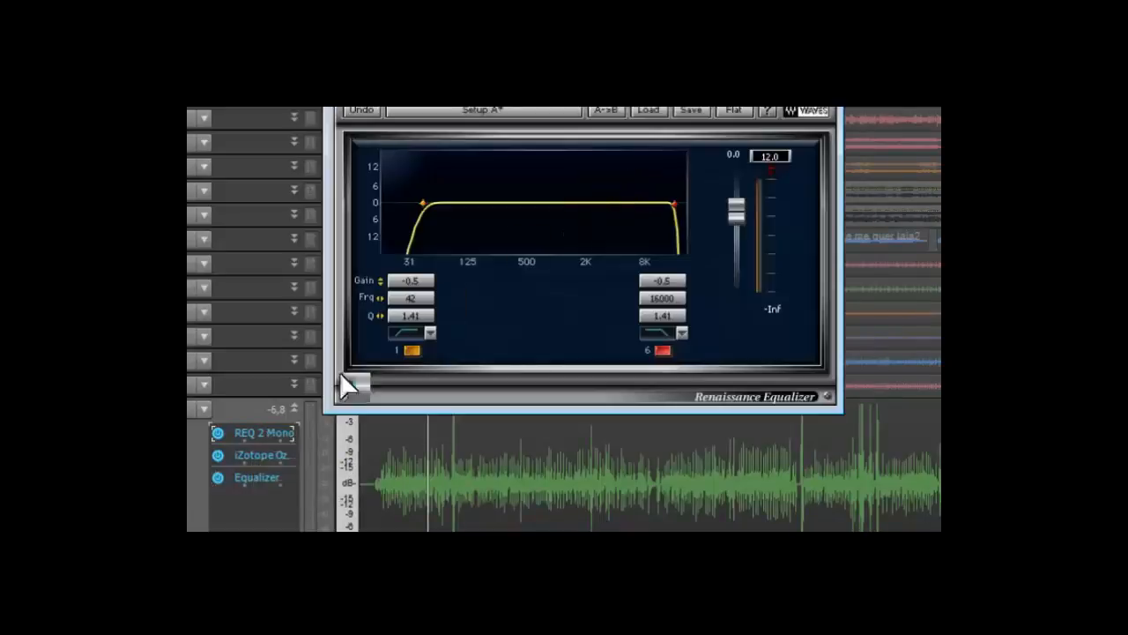
pyautogui.rightClick(284, 516)
pyautogui.moveTo(362, 429)
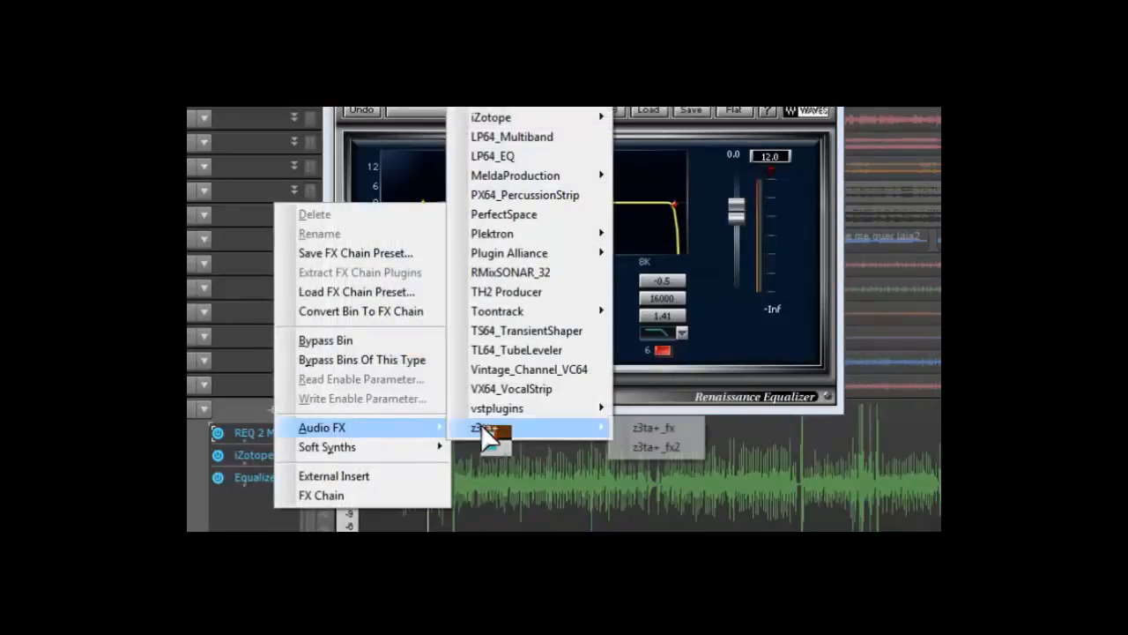
pyautogui.moveTo(565, 236)
pyautogui.moveTo(529, 175)
pyautogui.moveTo(734, 253)
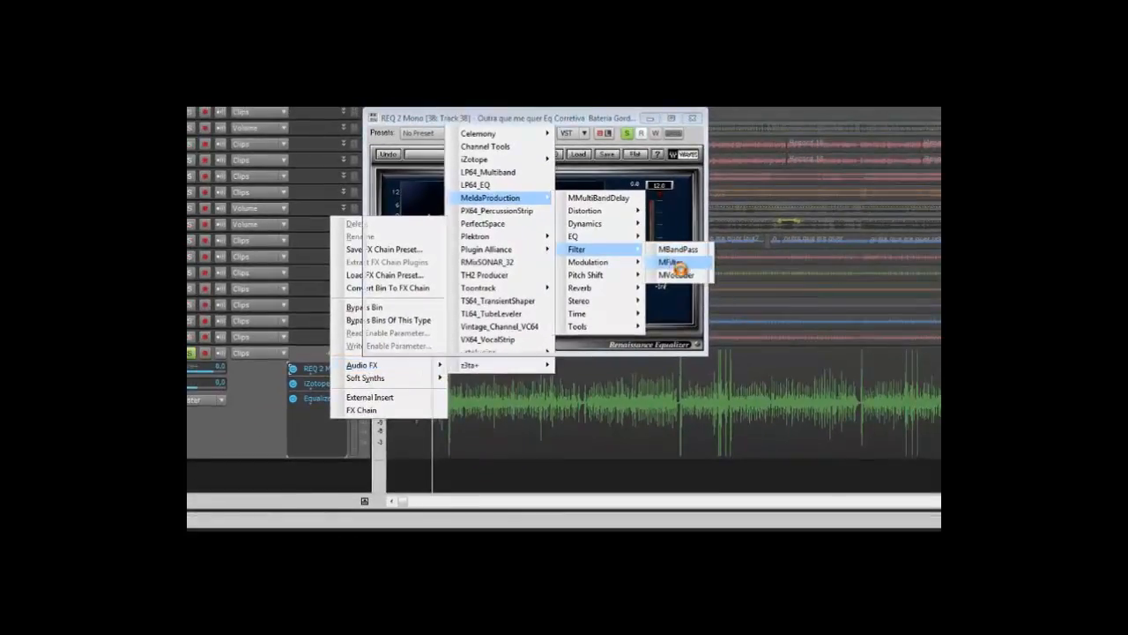
pyautogui.click(672, 262)
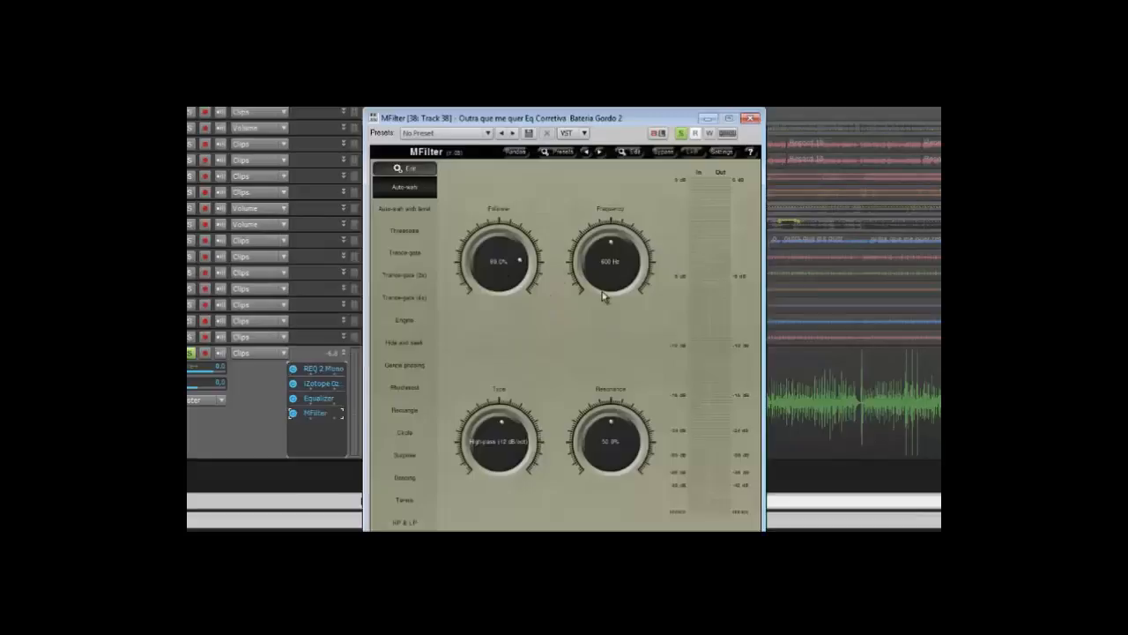
# - Set MFilter's frequency to about 38.9 Hz, try its Follower, Type and Resonance controls, and close the MFilter and REQ 2 Mono windows
pyautogui.moveTo(611, 249); pyautogui.dragTo(611, 305)
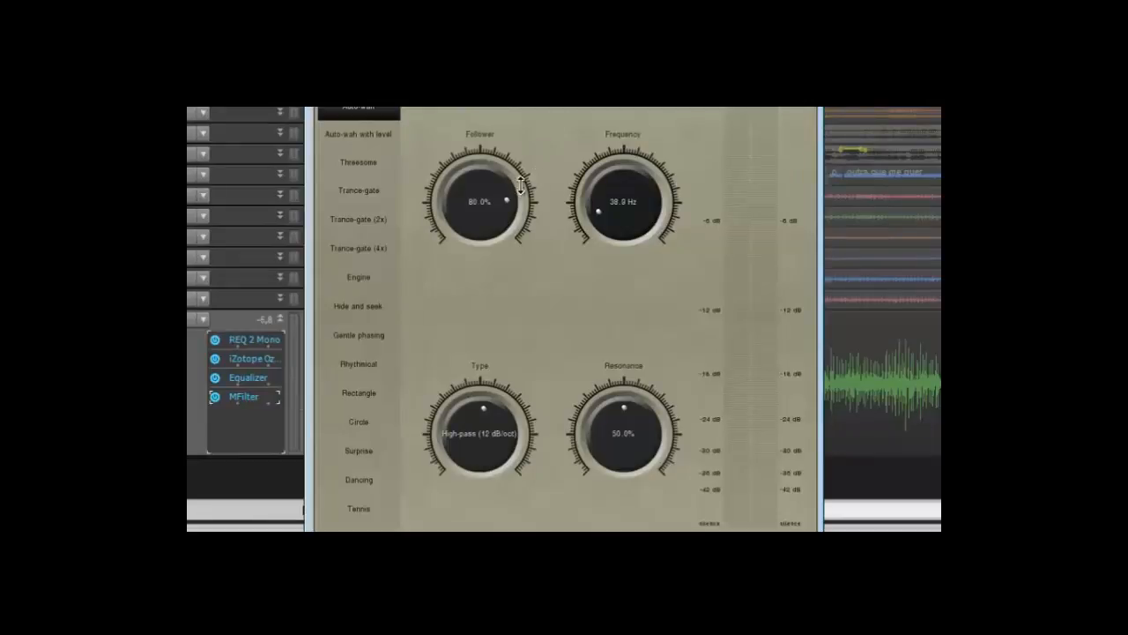
pyautogui.moveTo(472, 209)
pyautogui.mouseDown()
pyautogui.moveTo(473, 199)
pyautogui.moveTo(473, 235)
pyautogui.moveTo(474, 212)
pyautogui.mouseUp()
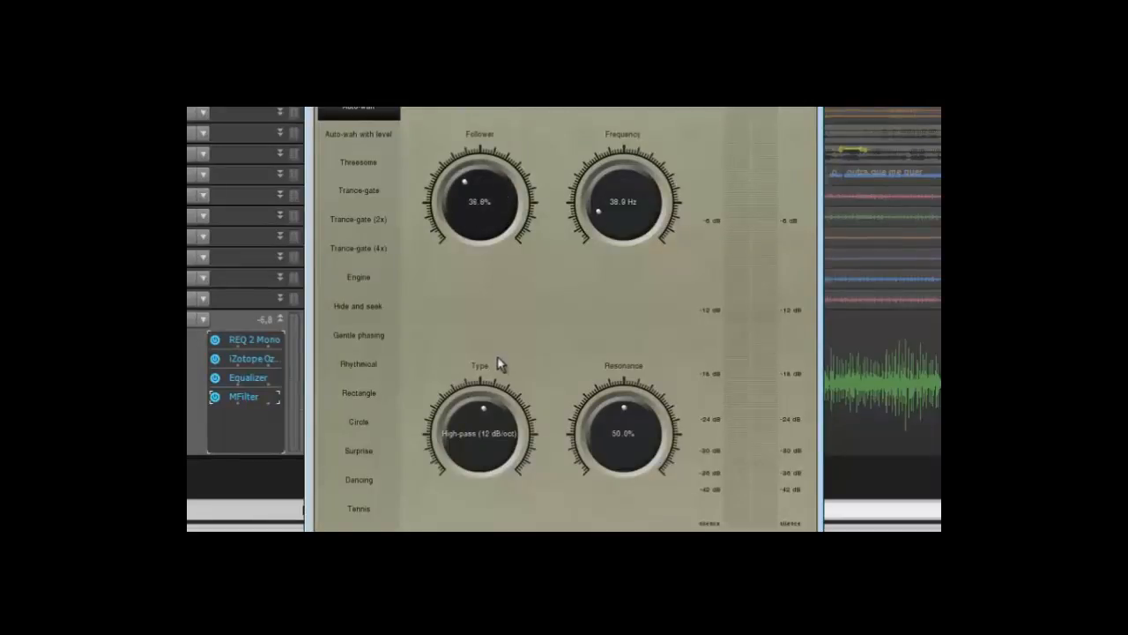
pyautogui.moveTo(532, 398)
pyautogui.mouseDown()
pyautogui.moveTo(531, 381)
pyautogui.moveTo(531, 401)
pyautogui.mouseUp()
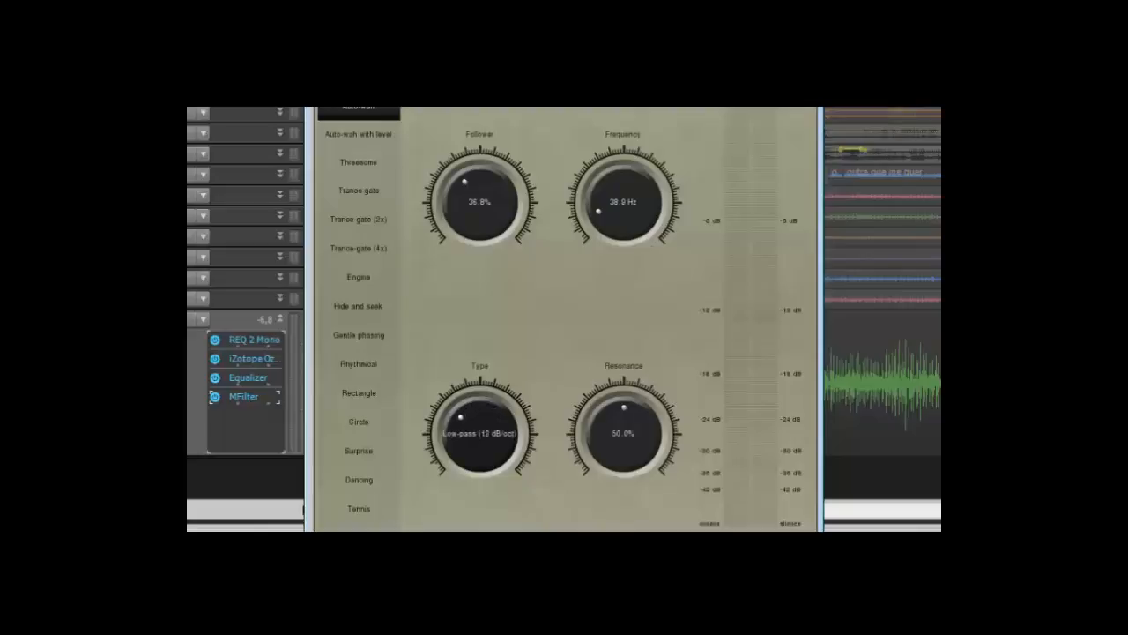
pyautogui.moveTo(624, 433); pyautogui.dragTo(625, 436)
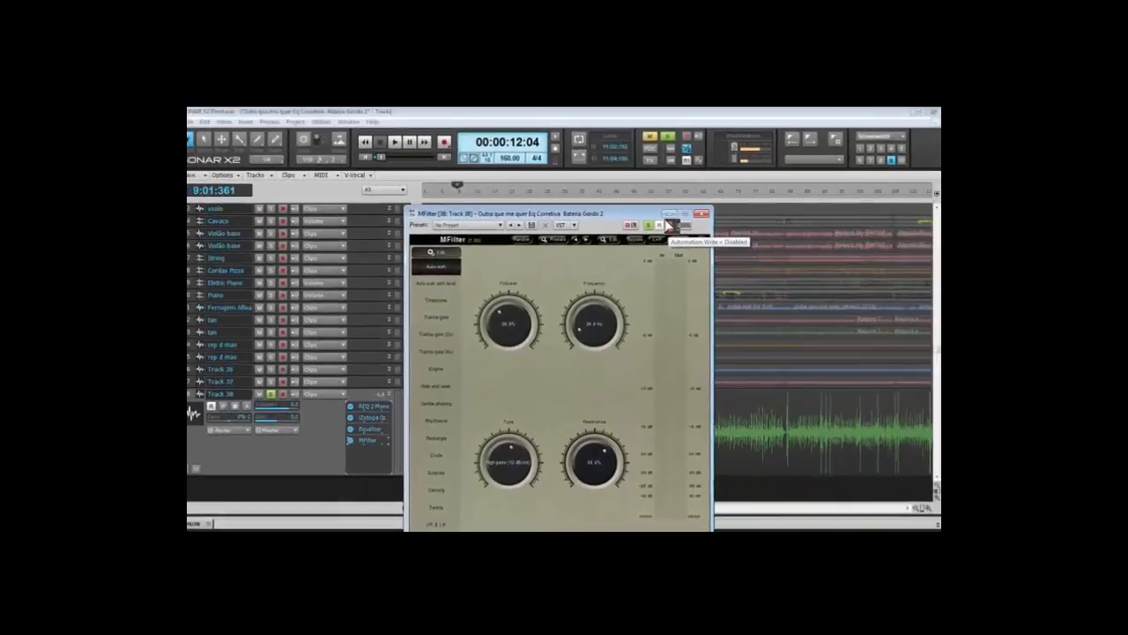
pyautogui.click(701, 213)
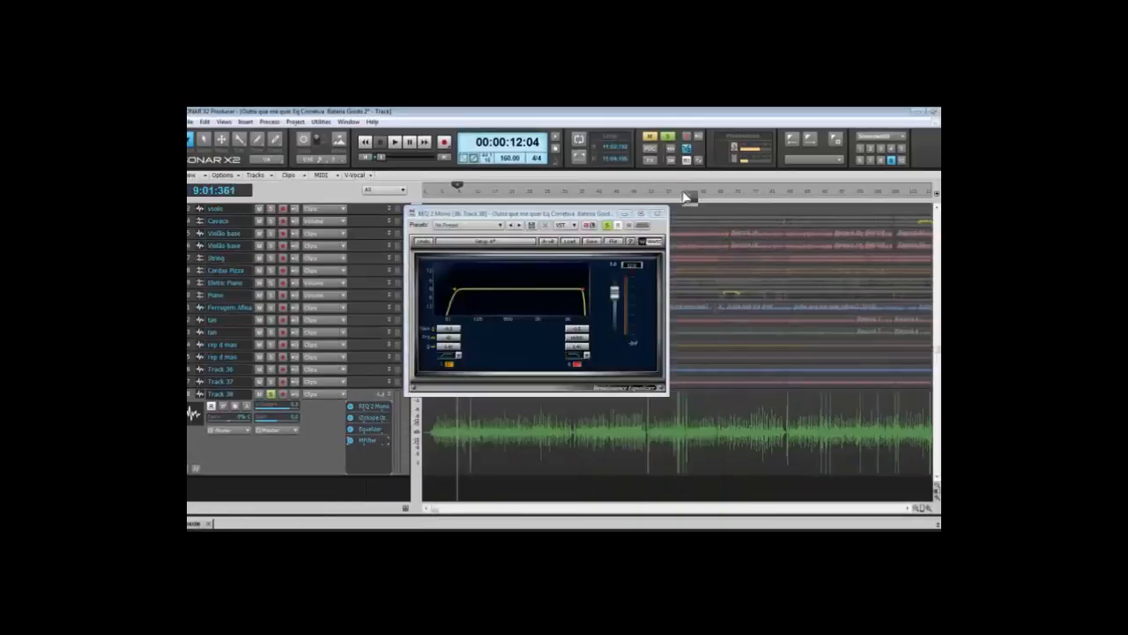
pyautogui.click(657, 214)
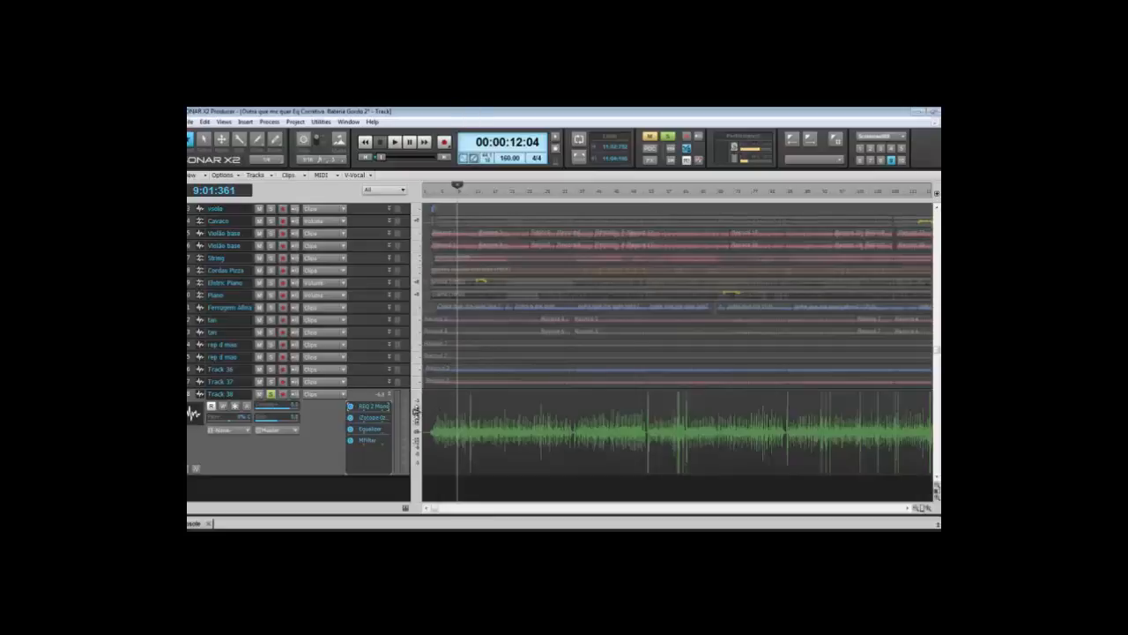
# - Delete the Ozone 5 Equalizer, Sonitus Equalizer and MFilter from Track 38's effects bin, keeping only REQ 2 Mono
pyautogui.rightClick(376, 407)
pyautogui.rightClick(381, 420)
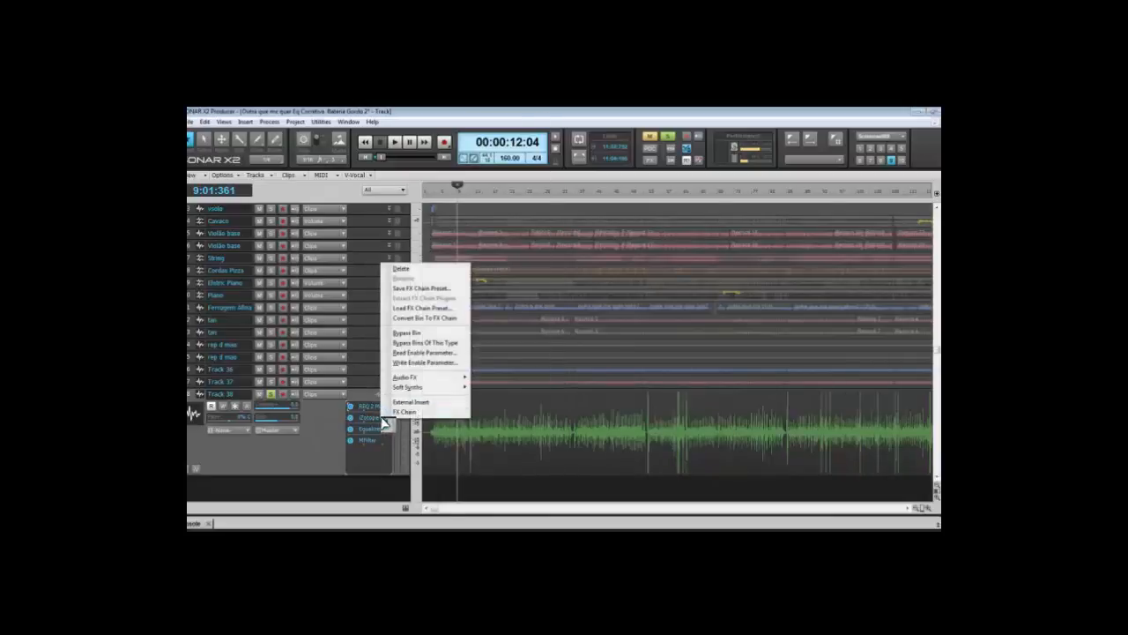
pyautogui.click(401, 268)
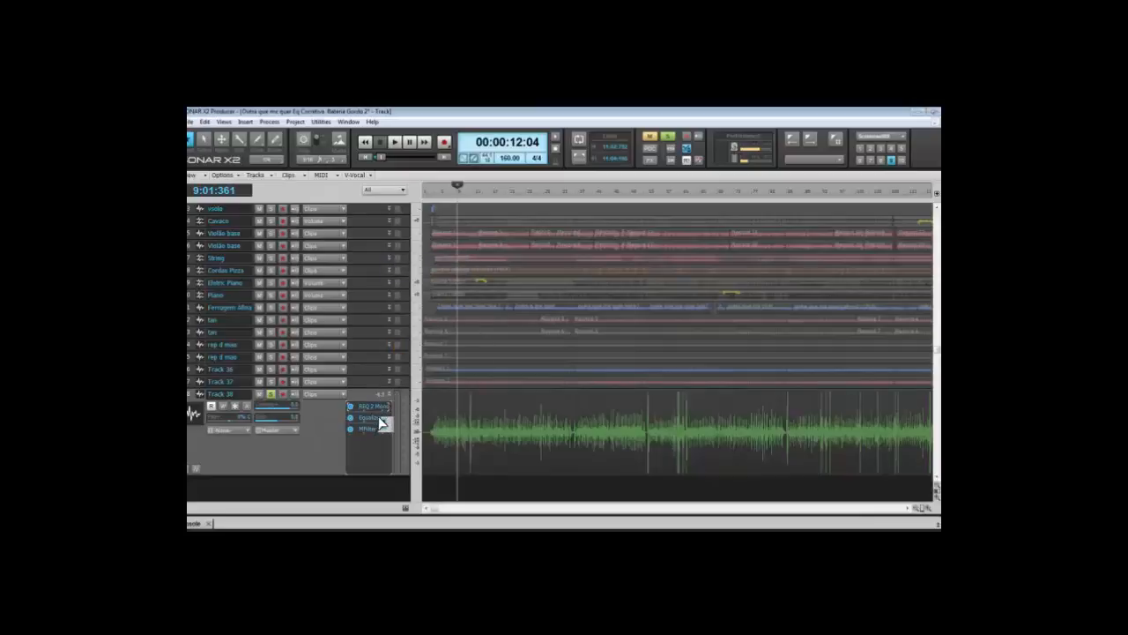
pyautogui.rightClick(378, 416)
pyautogui.click(401, 267)
pyautogui.rightClick(378, 419)
pyautogui.click(431, 268)
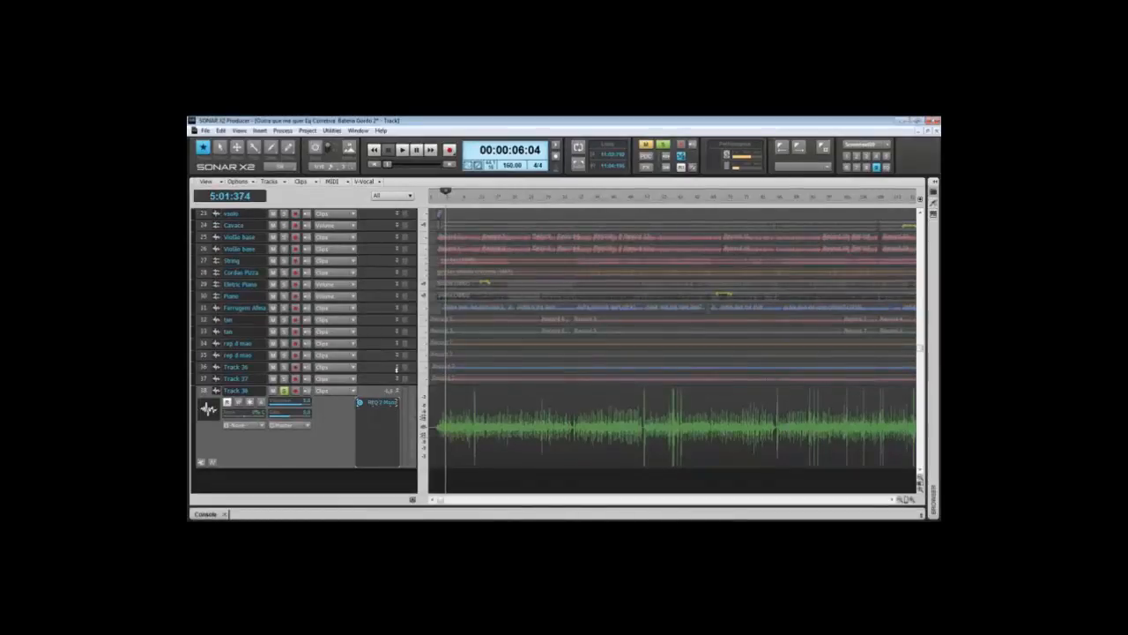
# - Move the playback position back to about measure 3 and listen to a short passage of Track 38
pyautogui.click(448, 201)
pyautogui.click(438, 478)
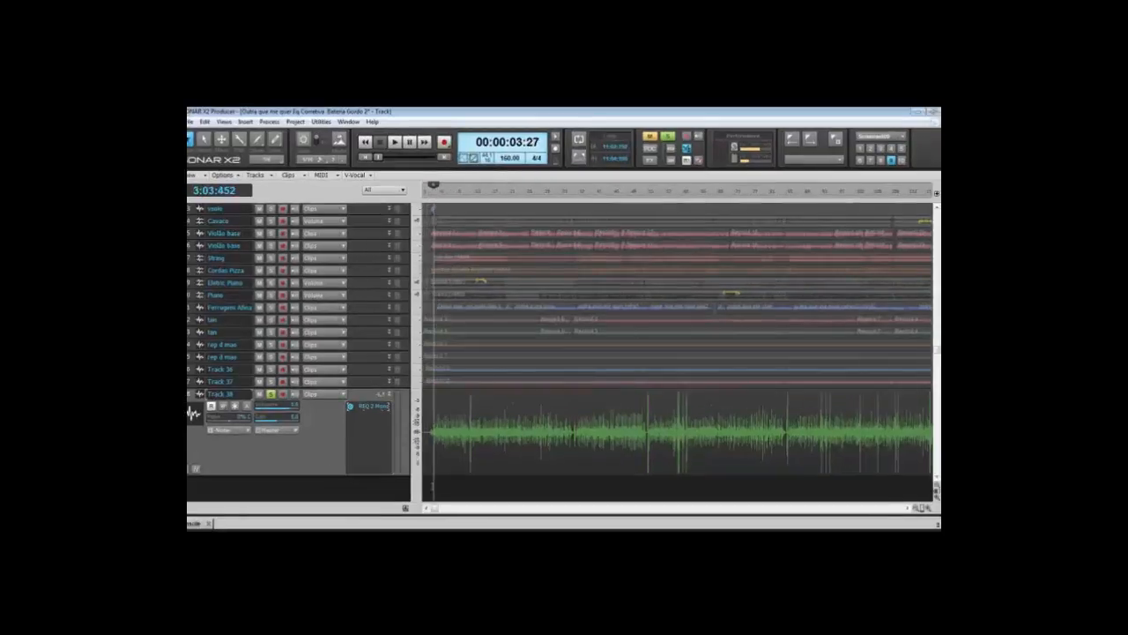
pyautogui.press('space')
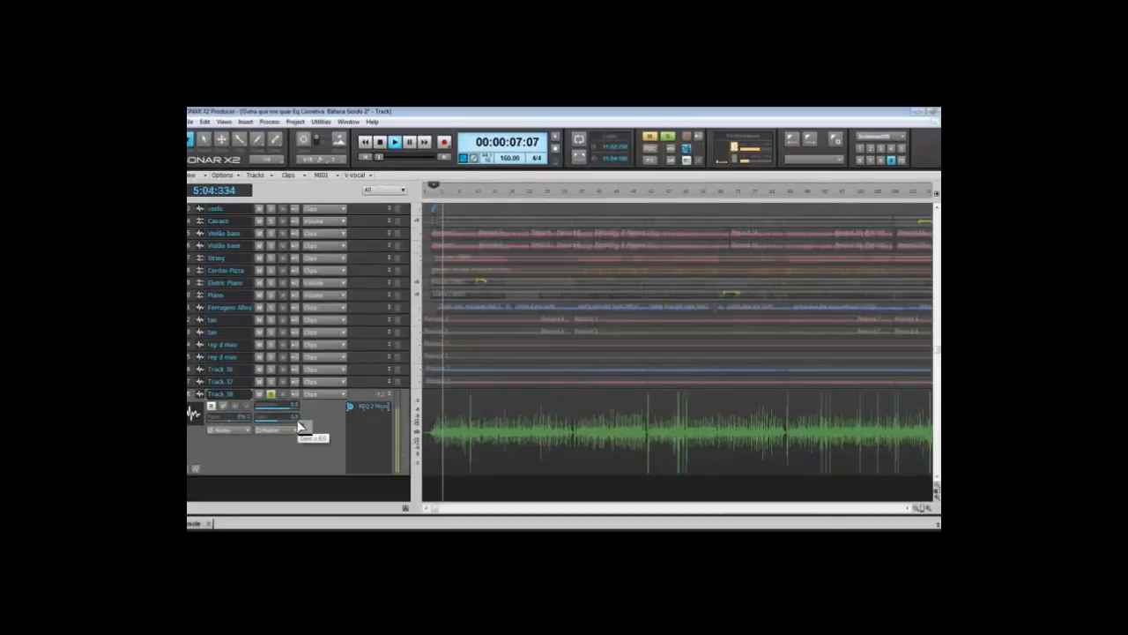
pyautogui.press('space')
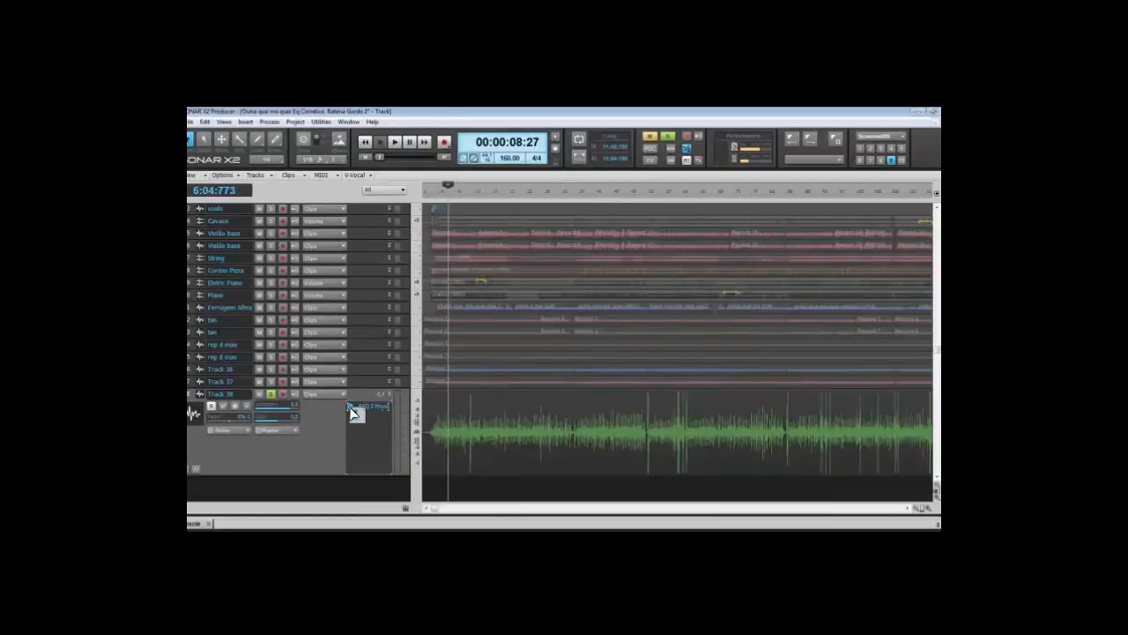
# - Open REQ 2 Mono on Track 38 and change its band 6 filter from Low-Pass to Bell
pyautogui.doubleClick(371, 409)
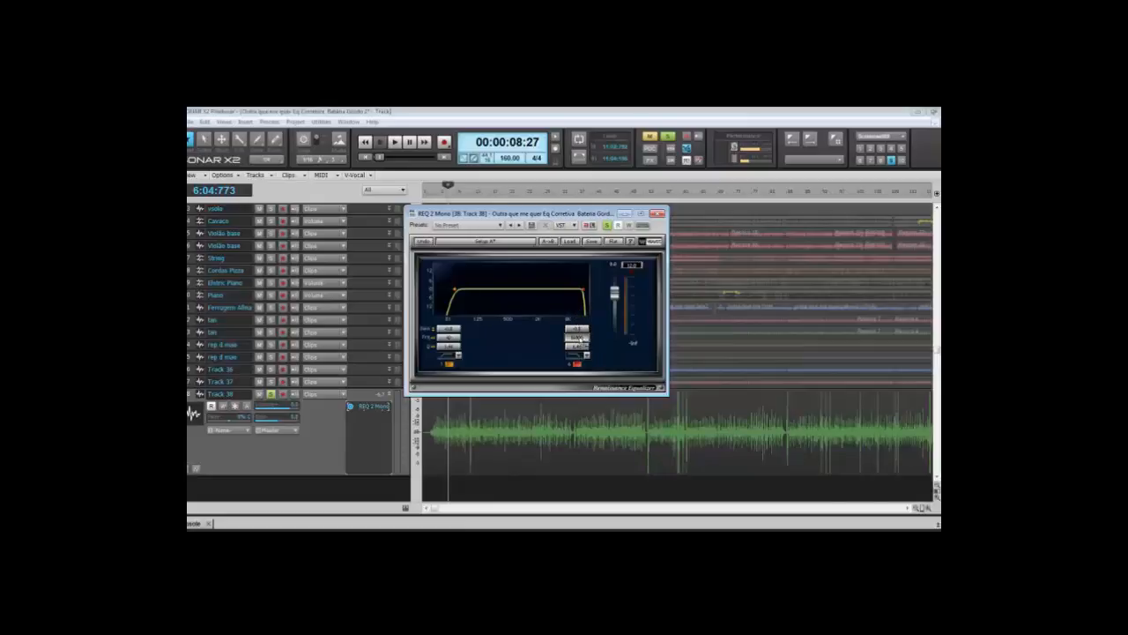
pyautogui.click(587, 354)
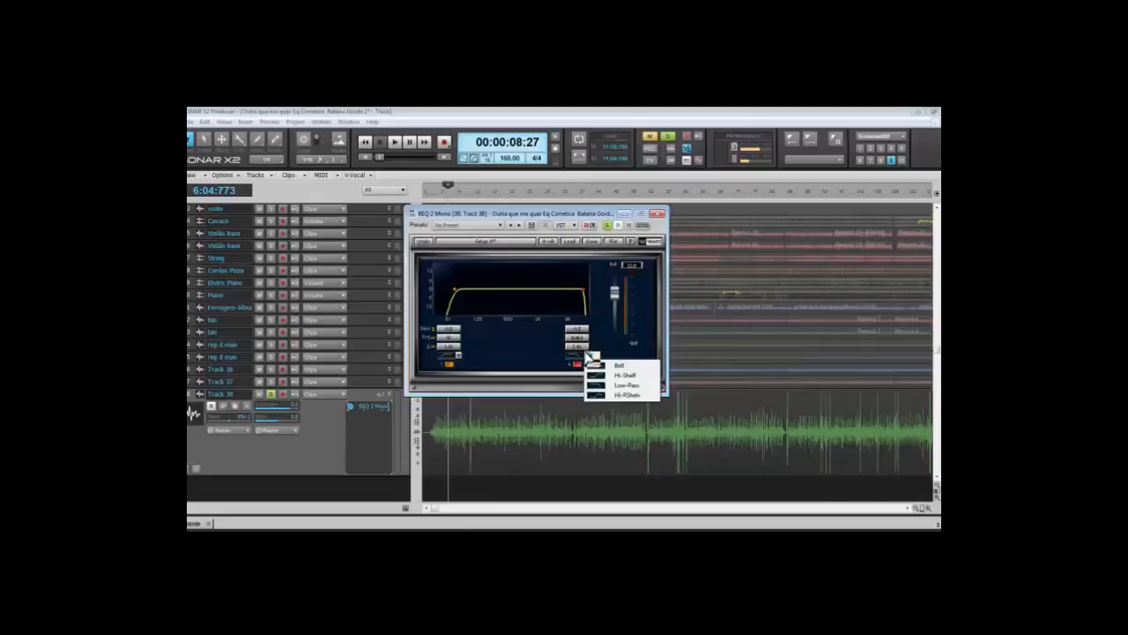
pyautogui.click(603, 376)
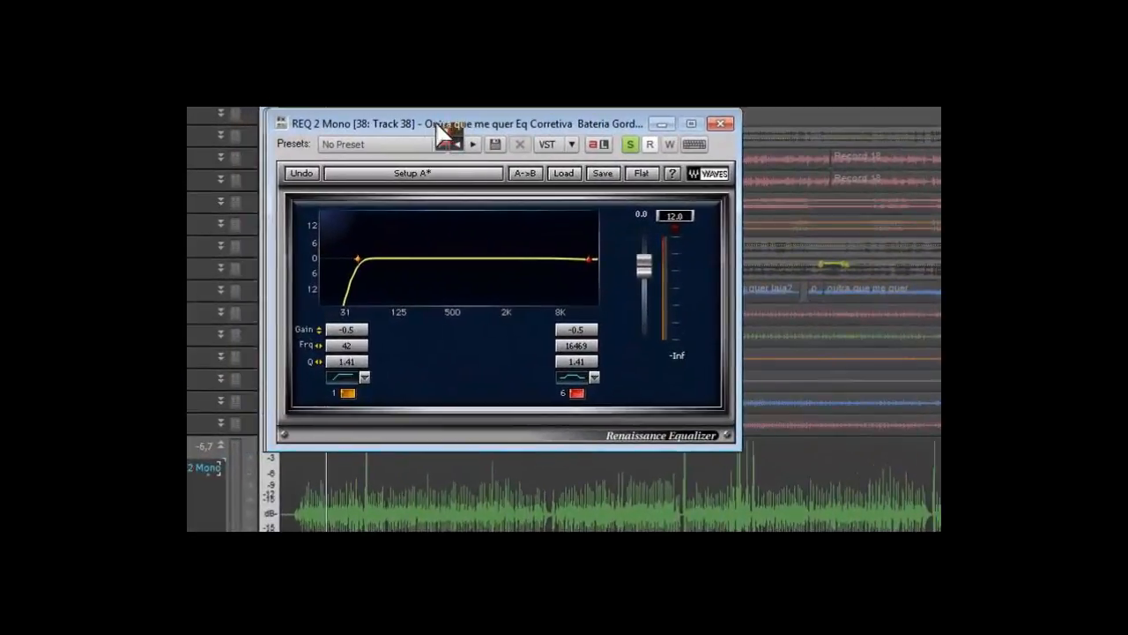
# - Play Track 38, raise REQ 2 Mono's band 1 high-pass cutoff to about 200 Hz, toggle the effect's bypass, and stop playback
pyautogui.moveTo(515, 204); pyautogui.dragTo(588, 226)
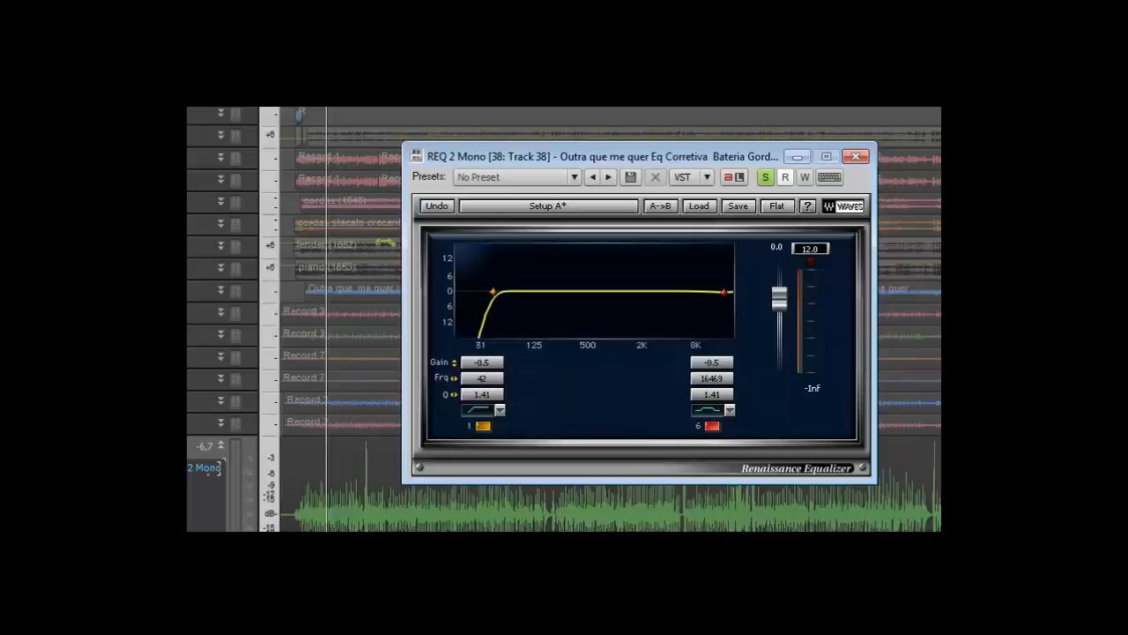
pyautogui.press('space')
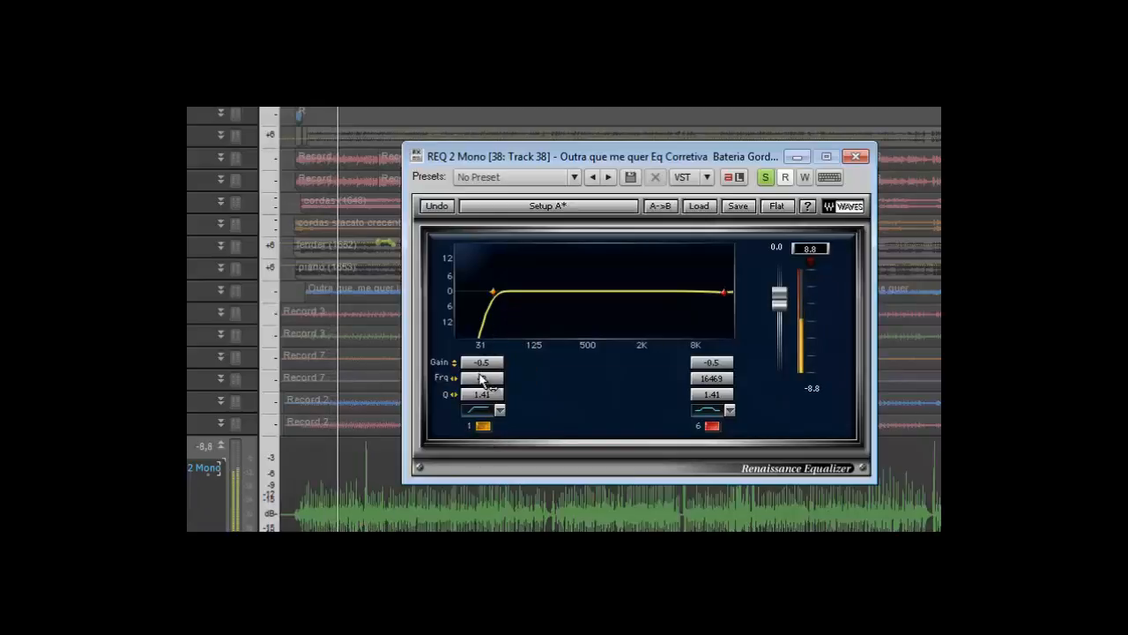
pyautogui.moveTo(499, 377); pyautogui.dragTo(616, 403)
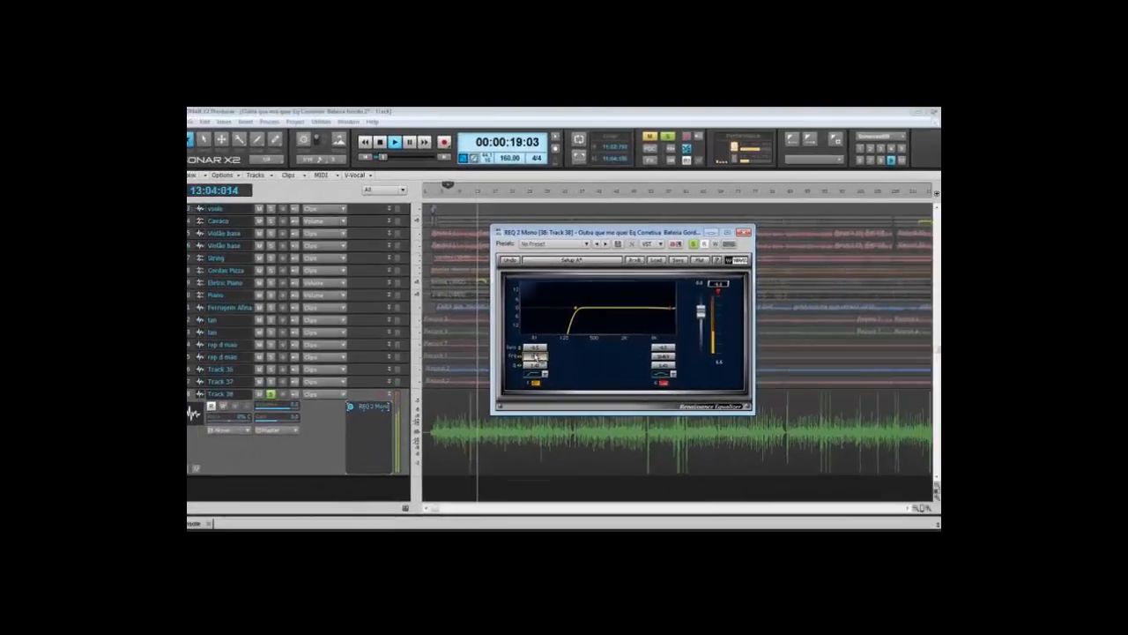
pyautogui.click(353, 411)
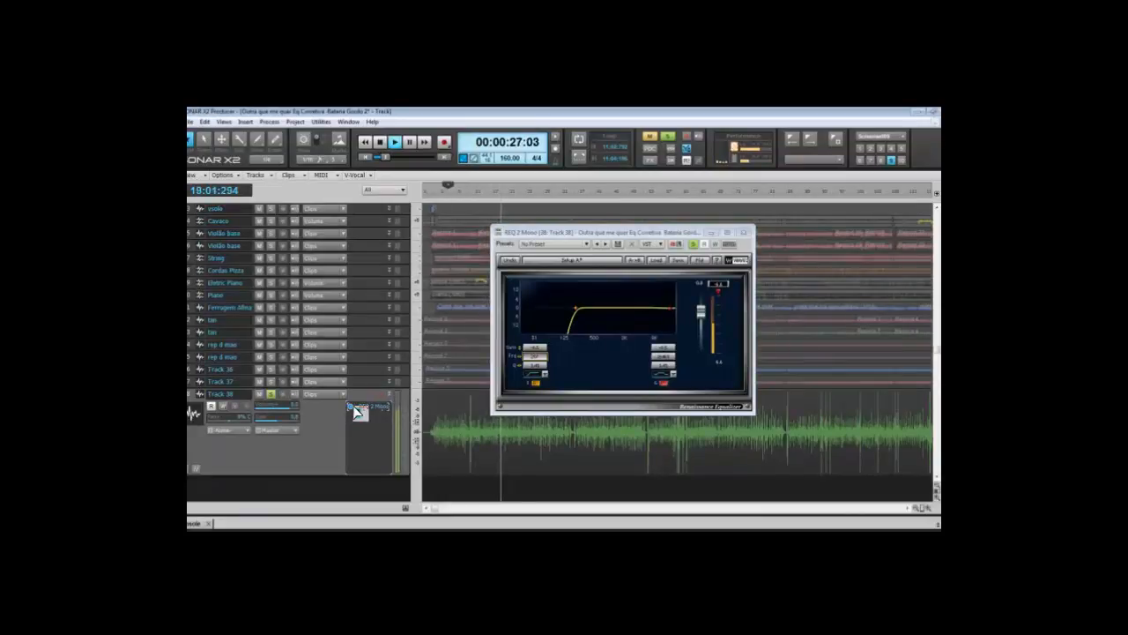
pyautogui.press('space')
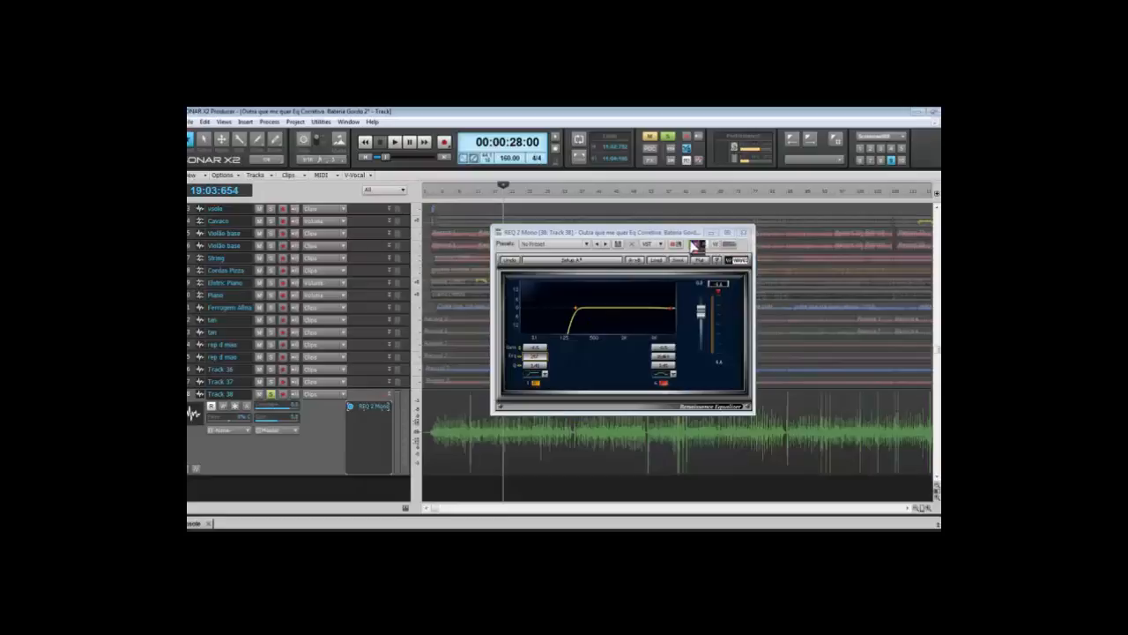
# - Turn off Track 38's solo and move the REQ 2 Mono window aside to expose more of the track list
pyautogui.click(694, 244)
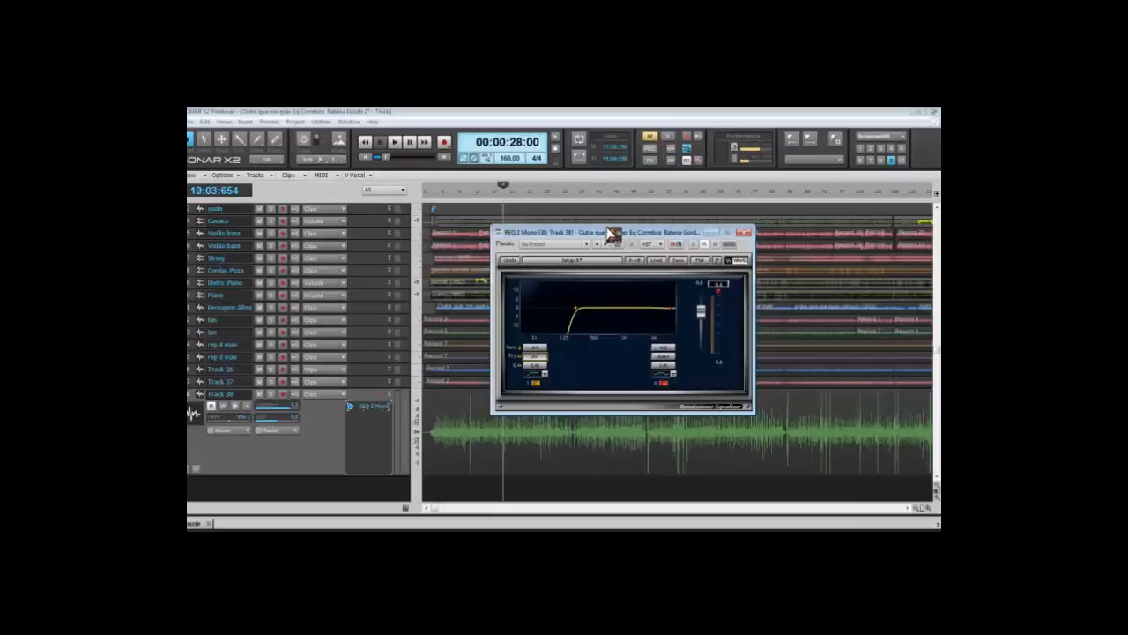
pyautogui.moveTo(610, 236); pyautogui.dragTo(756, 284)
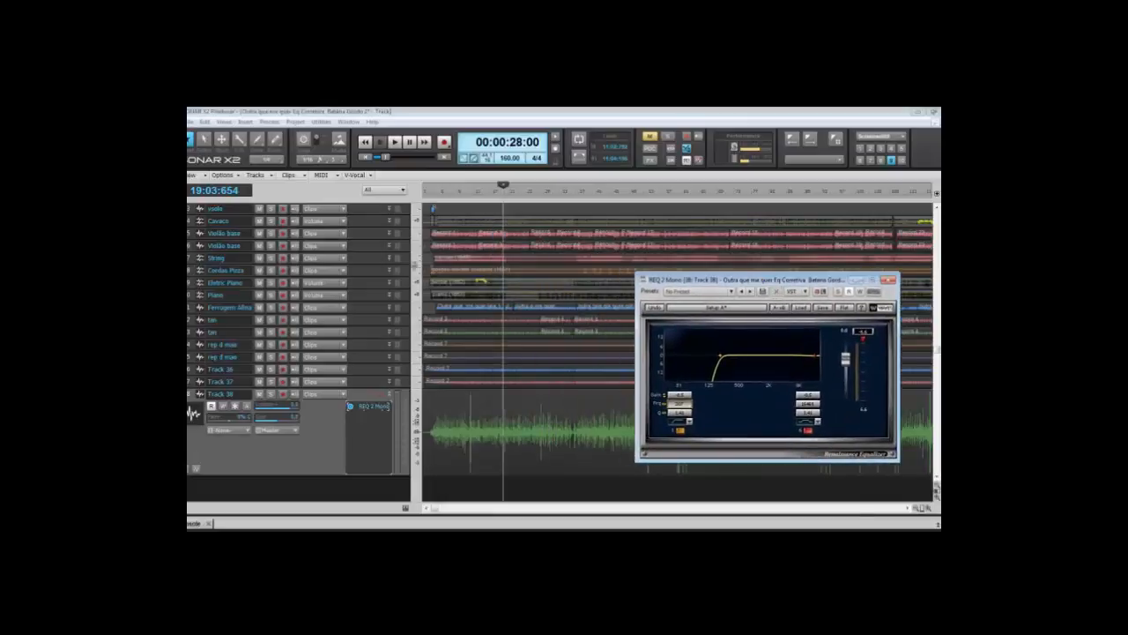
pyautogui.click(385, 289)
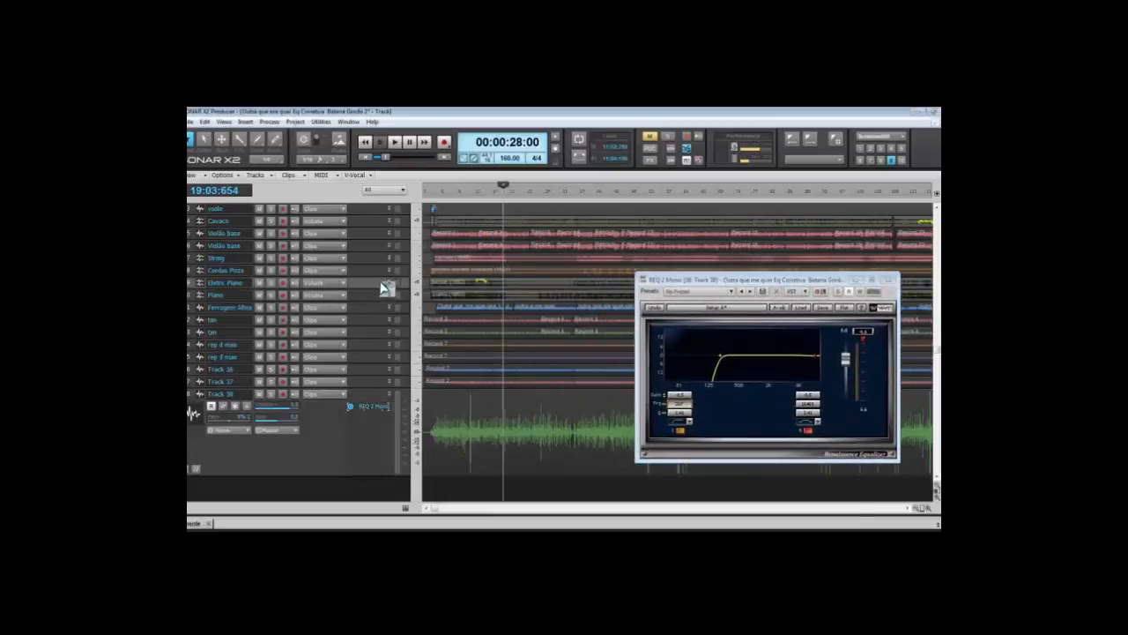
pyautogui.scroll(1, 385, 288)
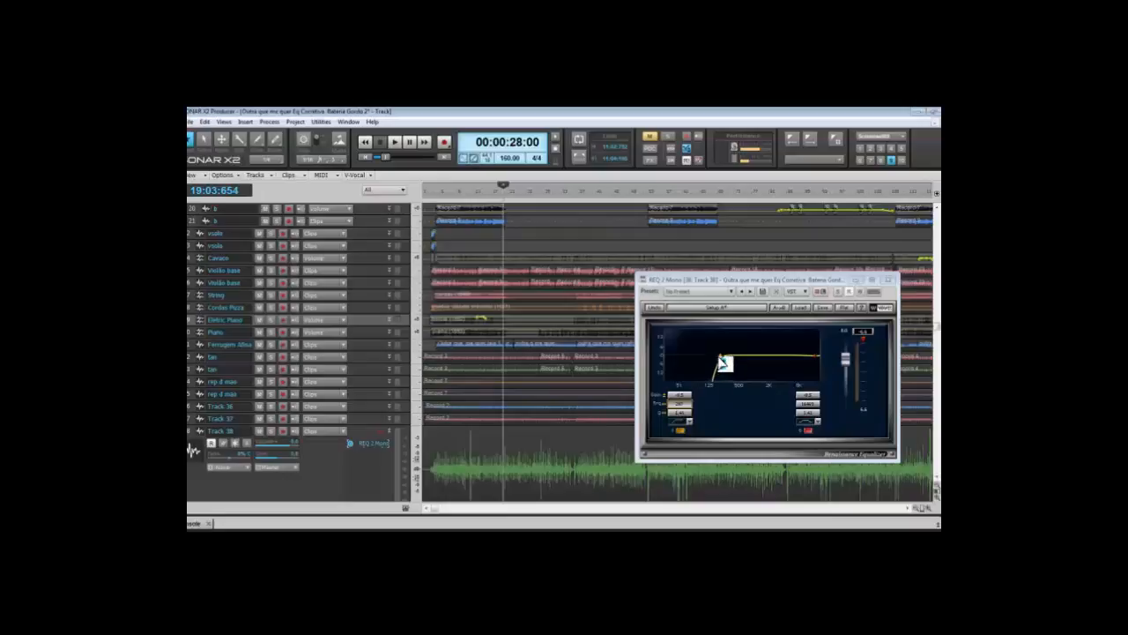
# - Lower REQ 2 Mono's band 1 high-pass cutoff to about 40 Hz and change its band 6 filter to Low-Pass
pyautogui.moveTo(721, 357)
pyautogui.mouseDown()
pyautogui.moveTo(679, 359)
pyautogui.moveTo(716, 373)
pyautogui.mouseUp()
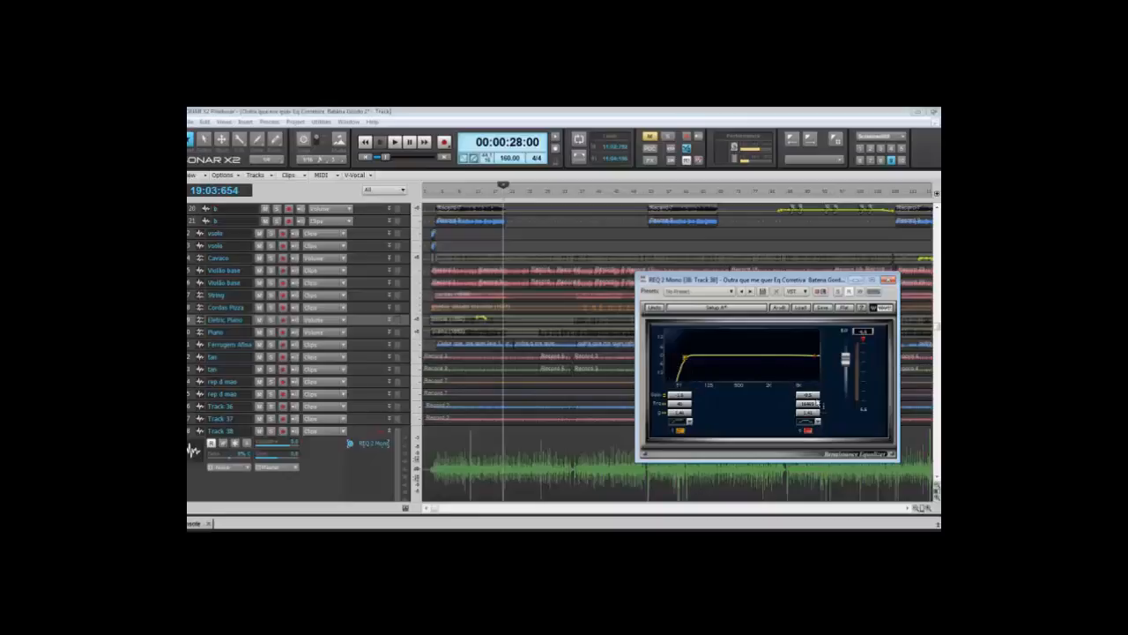
pyautogui.click(813, 422)
pyautogui.click(833, 452)
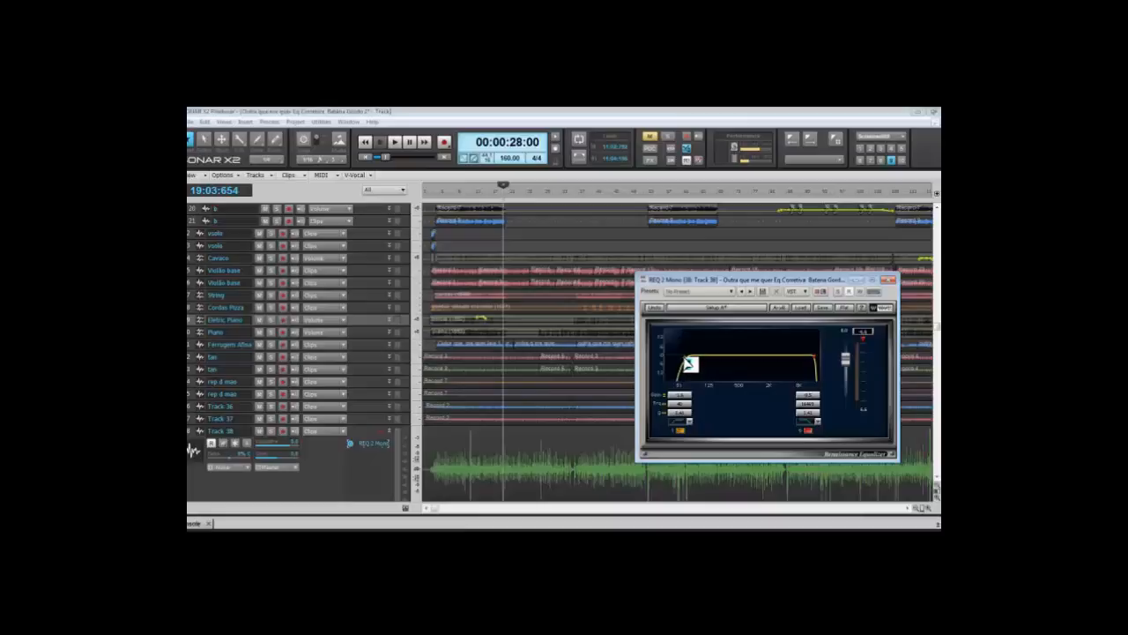
# - Raise the band 1 high-pass cutoff to just below 500 Hz and solo Track 38
pyautogui.moveTo(686, 357); pyautogui.dragTo(773, 363)
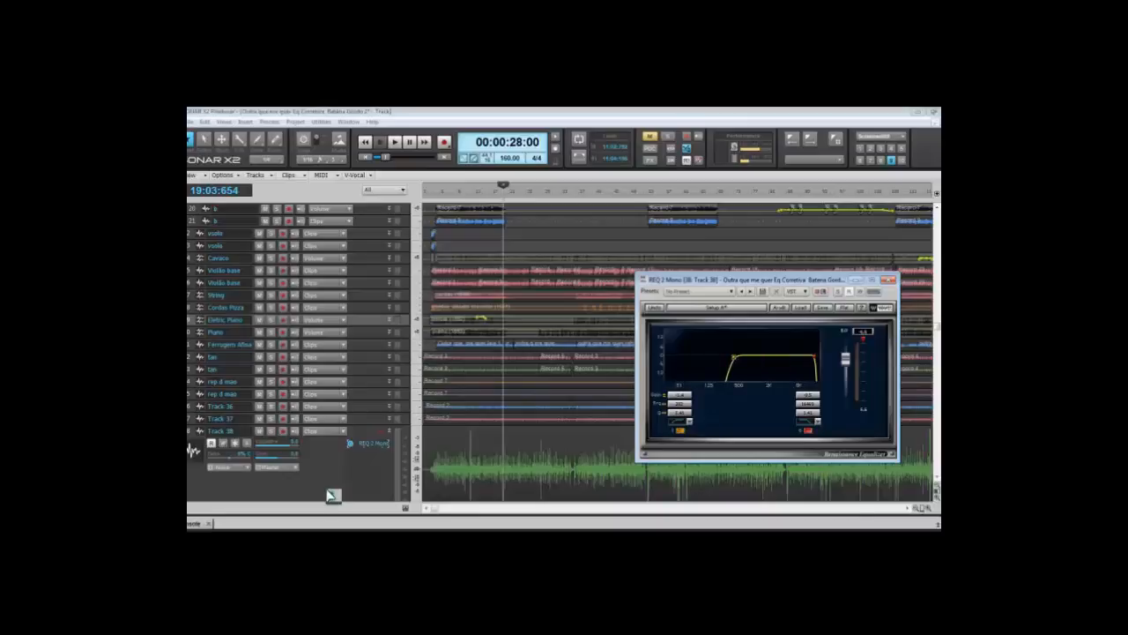
pyautogui.click(275, 435)
pyautogui.click(272, 432)
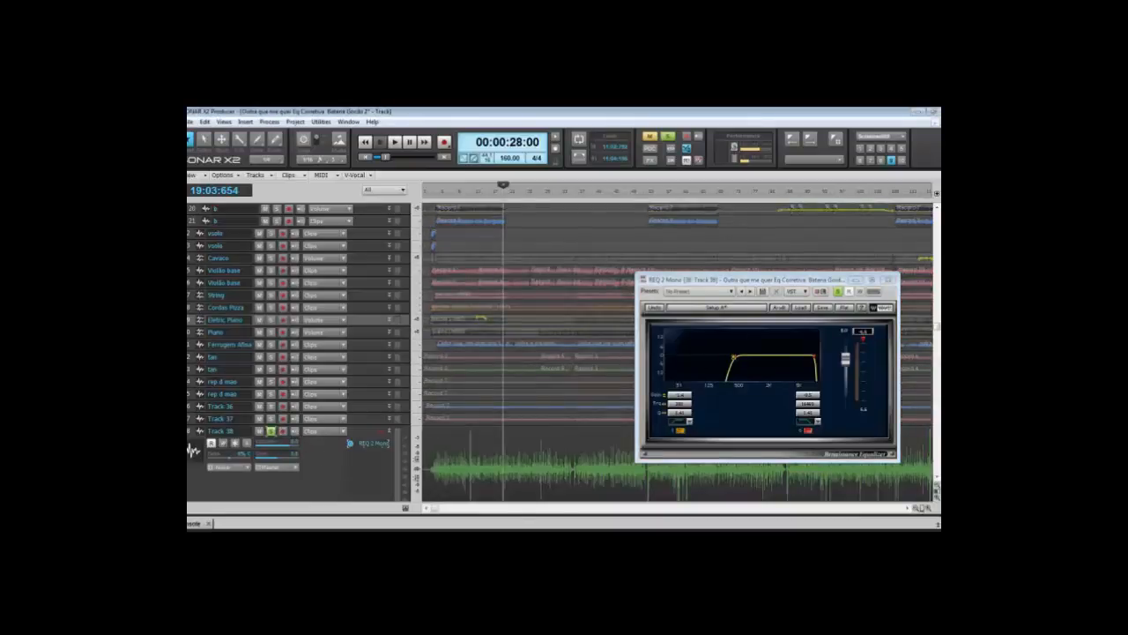
pyautogui.click(745, 367)
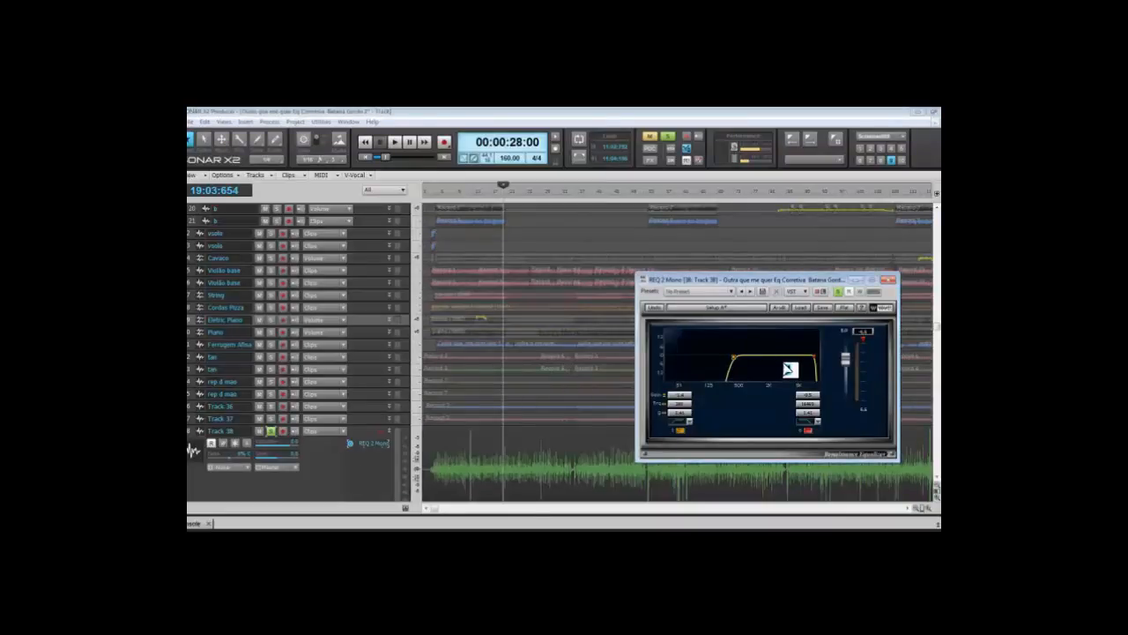
# - Try the high-pass cutoff above 500 Hz, return it to just below 500 Hz, and lower the band 6 low-pass to just under 8 kHz
pyautogui.moveTo(735, 358); pyautogui.dragTo(751, 359)
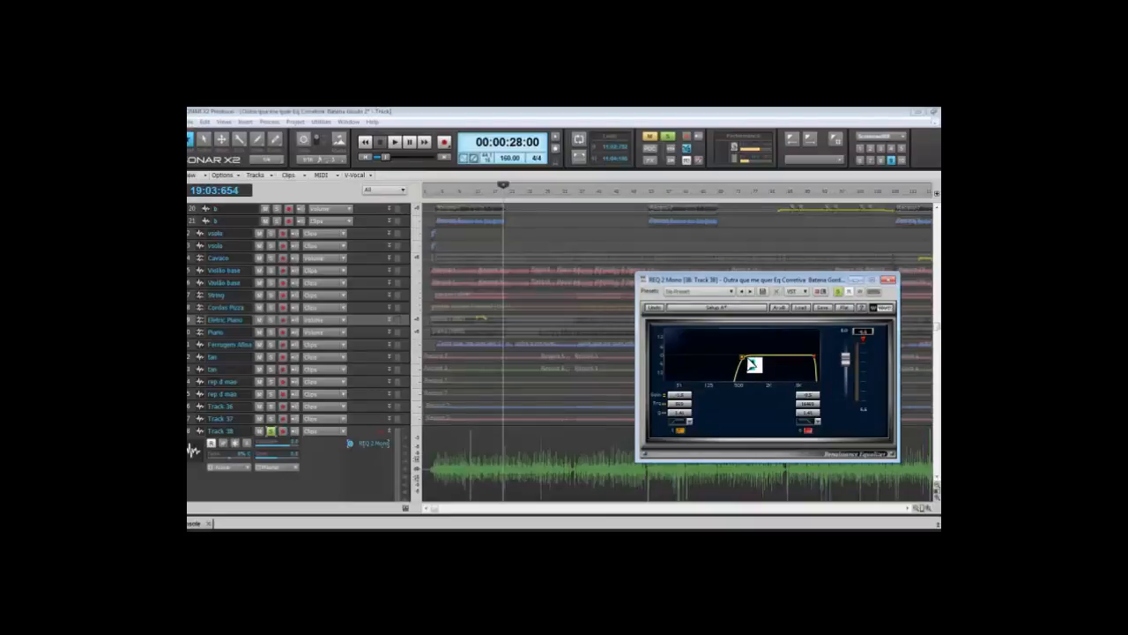
pyautogui.moveTo(754, 365); pyautogui.dragTo(736, 358)
pyautogui.moveTo(735, 358); pyautogui.dragTo(713, 379)
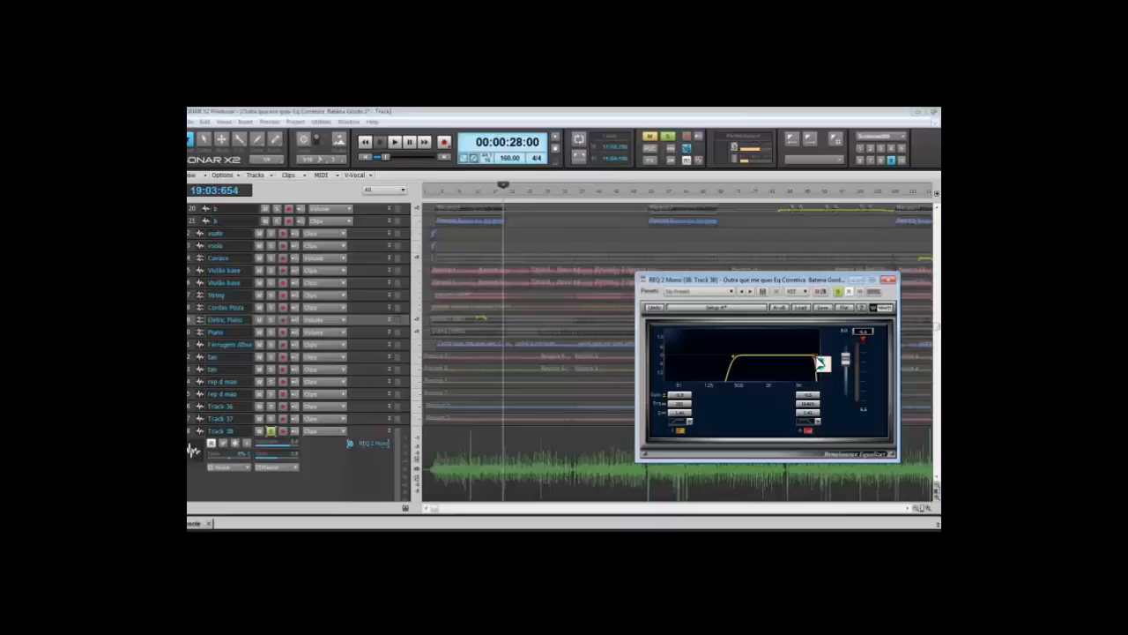
pyautogui.moveTo(820, 361); pyautogui.dragTo(792, 374)
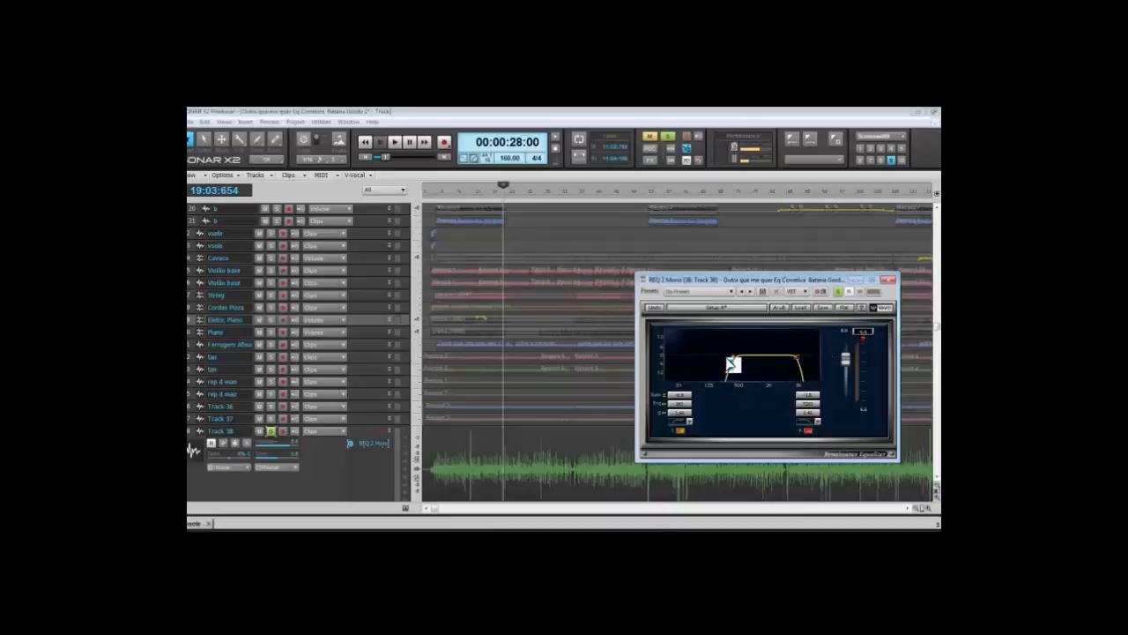
# - Sweep the band 1 high-pass cutoff up to about 1 kHz and back down to about 40 Hz
pyautogui.moveTo(745, 356); pyautogui.dragTo(729, 358)
pyautogui.moveTo(729, 358); pyautogui.dragTo(734, 357)
pyautogui.moveTo(737, 360); pyautogui.dragTo(768, 354)
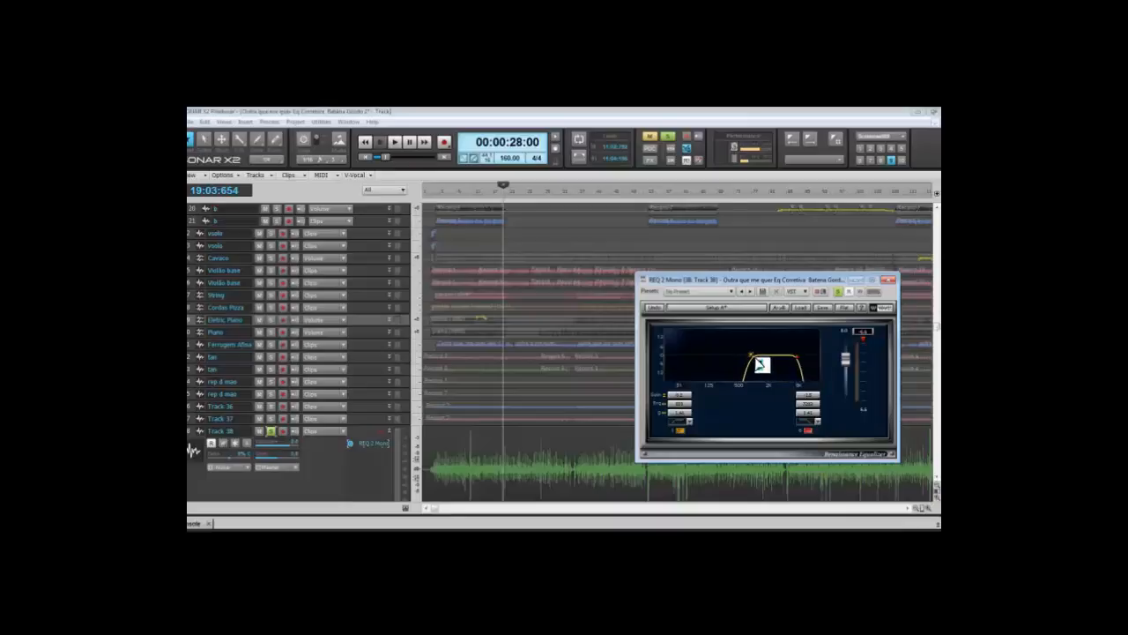
pyautogui.moveTo(767, 362)
pyautogui.mouseDown()
pyautogui.moveTo(781, 364)
pyautogui.moveTo(770, 363)
pyautogui.mouseUp()
pyautogui.moveTo(758, 356); pyautogui.dragTo(693, 358)
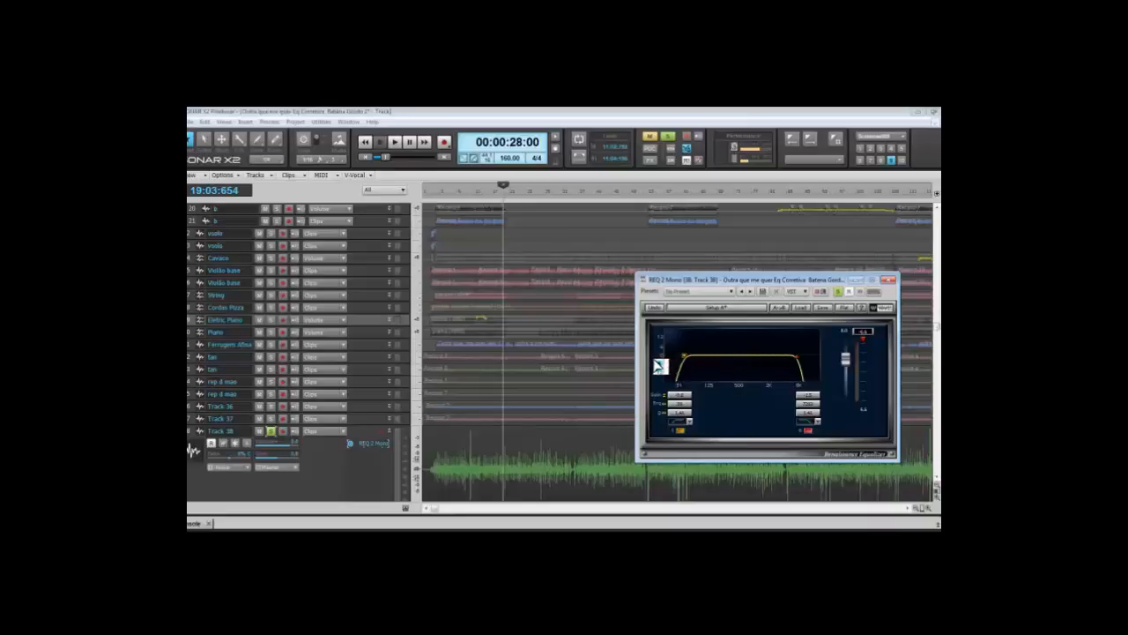